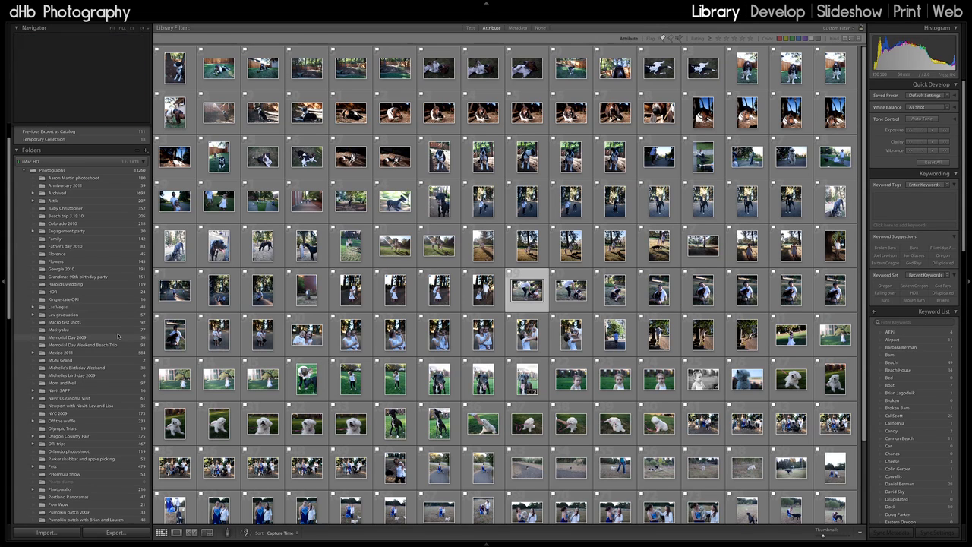
Open the upright photo of the black dog sitting on the shaded path, from the SAPP photoshoot folder, in single-image view.
scroll(118, 336, down, 3)
scroll(118, 335, down, 1)
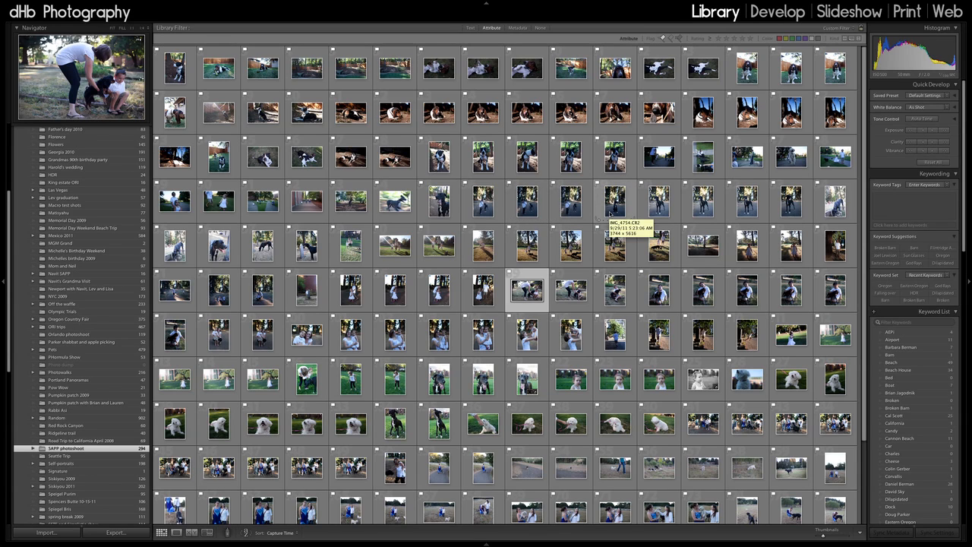
click(607, 217)
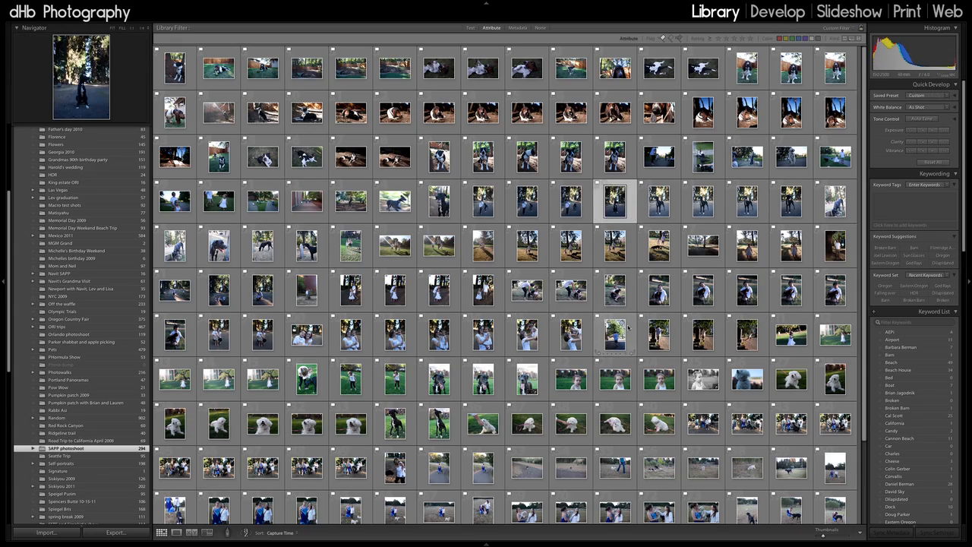
scroll(627, 326, down, 2)
scroll(627, 326, up, 2)
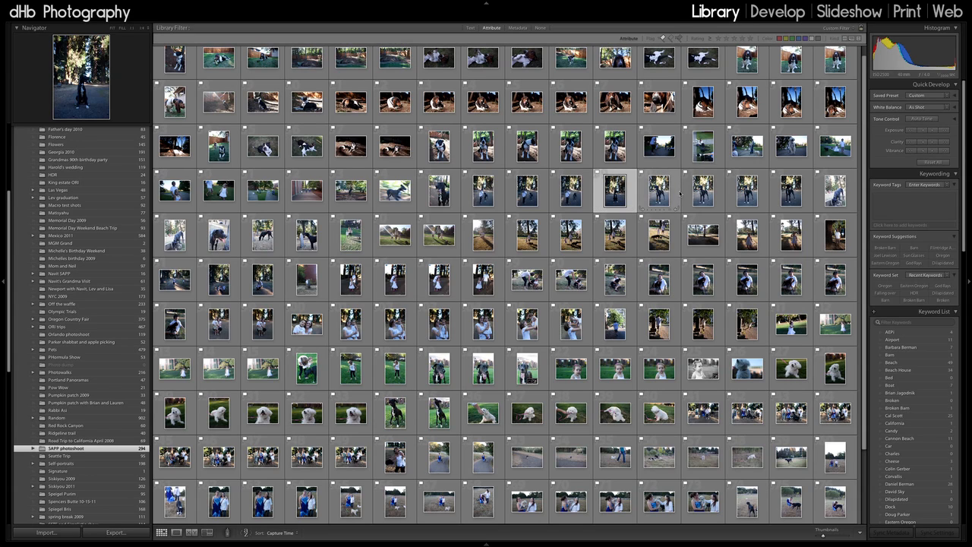
double_click(616, 196)
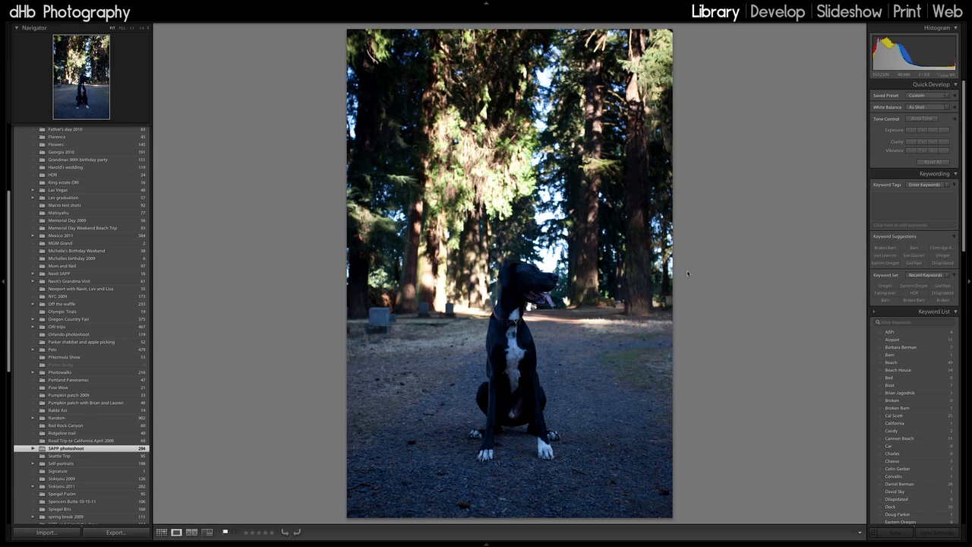
Switch the dog photo to the Develop module and change the display to full screen.
click(759, 21)
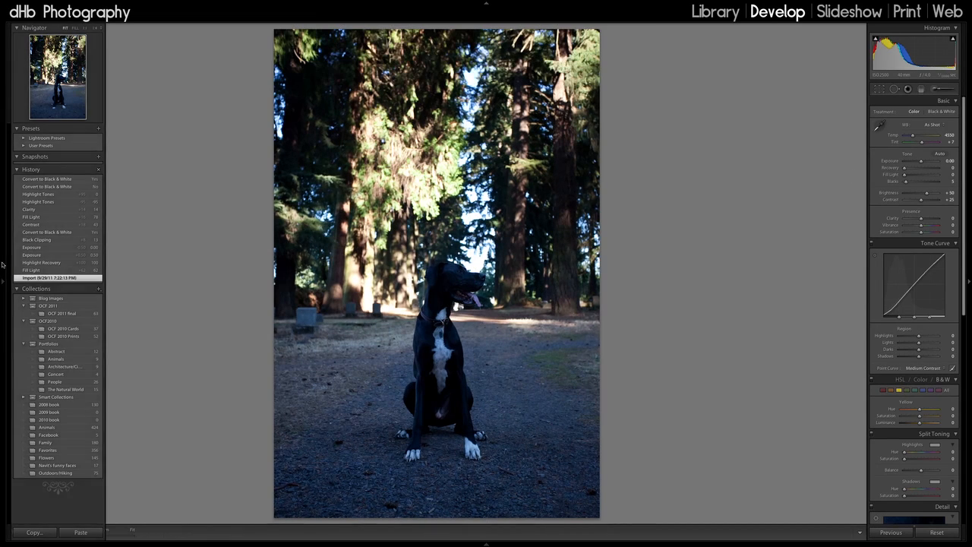
key(f)
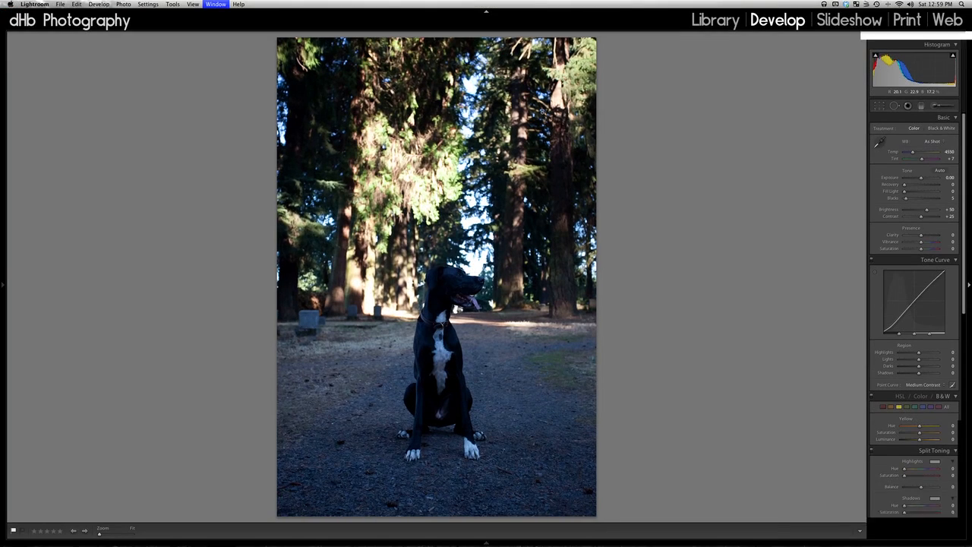
key(f)
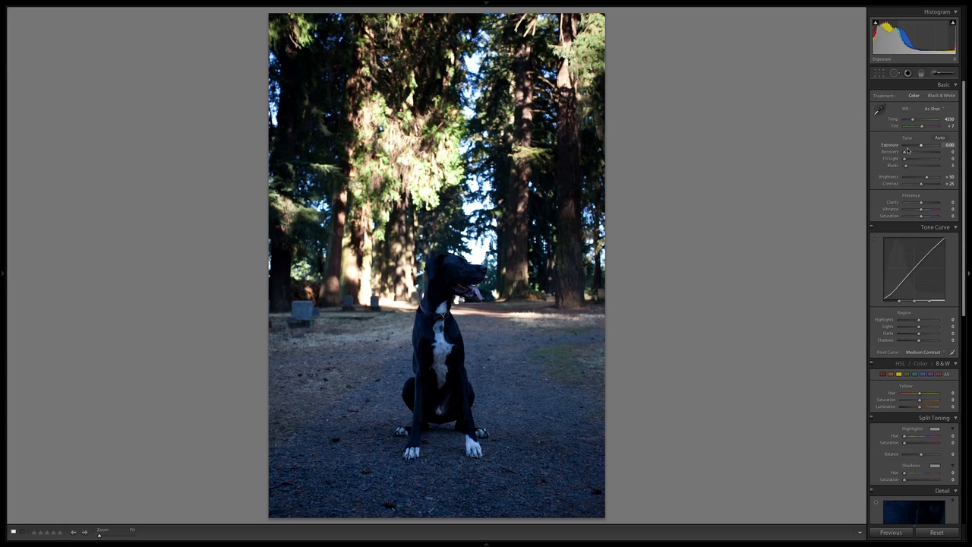
Set the photo's Exposure to +1.75 and check the dog's head at 1:1 magnification.
drag(921, 145, 924, 147)
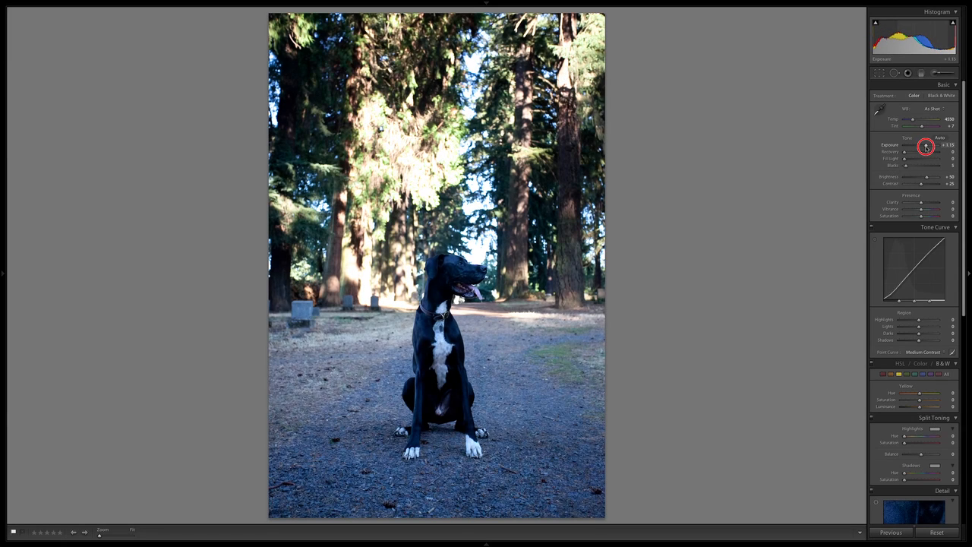
drag(926, 147, 928, 146)
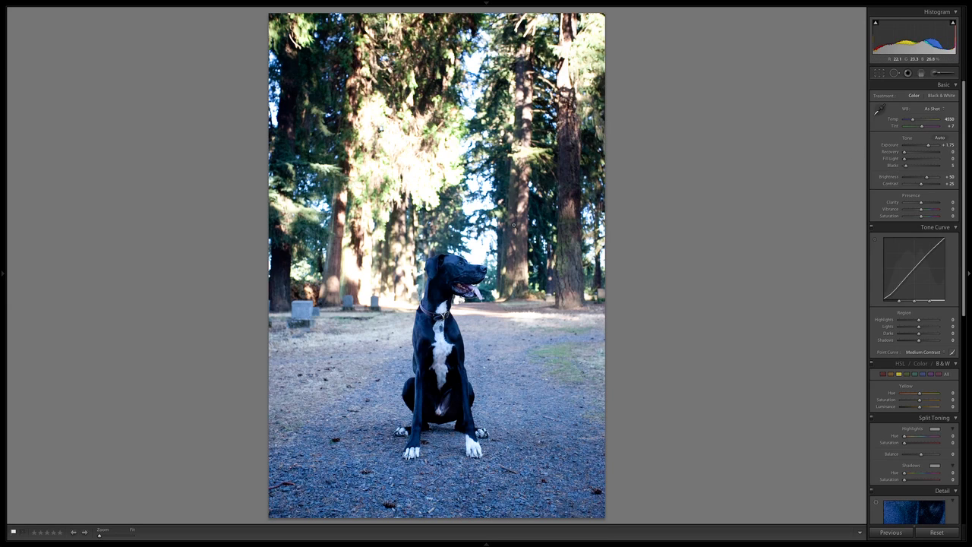
click(451, 275)
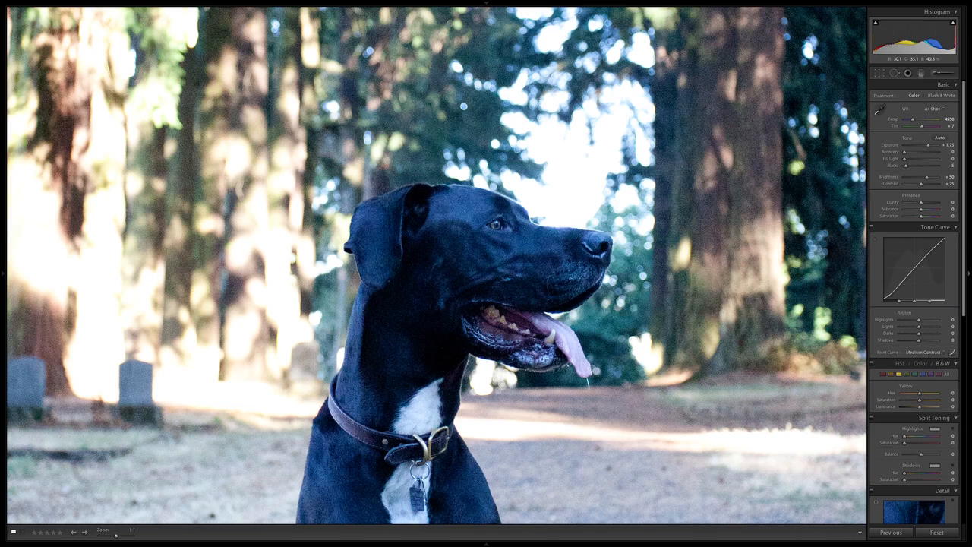
key(z)
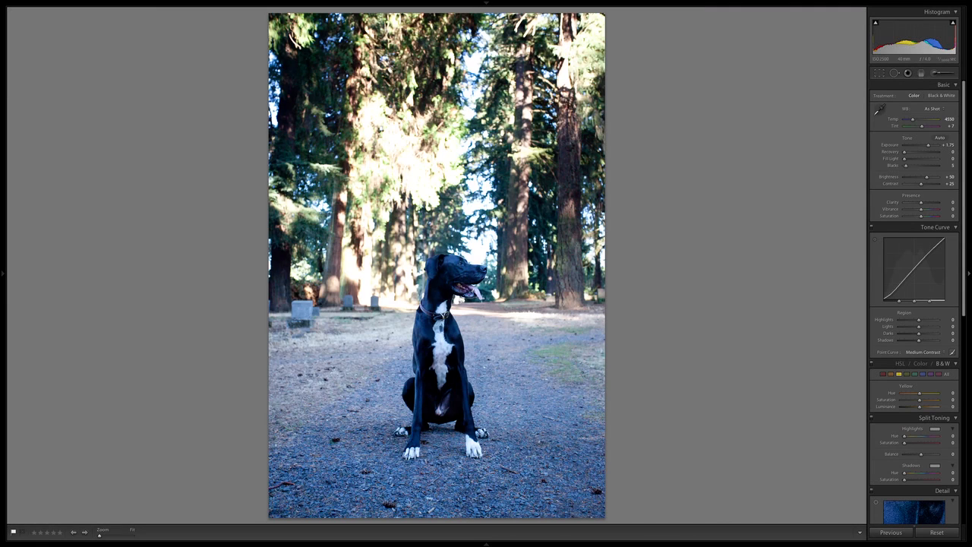
Raise Recovery to 74 with the clipping warnings switched on, and turn the warnings off again.
key(j)
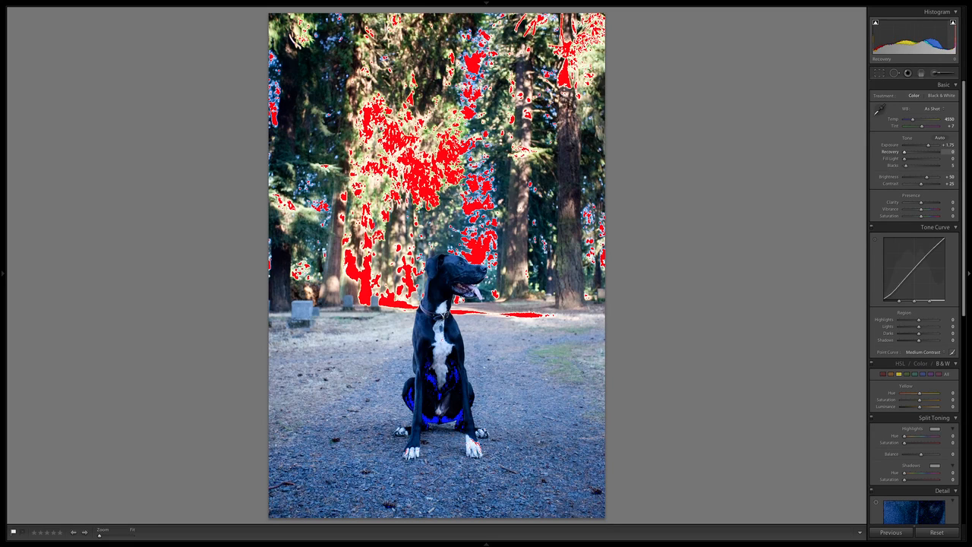
key(Up)
key(Up)
key(Up)
key(Up)
key(Up)
key(Up)
key(Up)
key(Up)
key(Up)
key(Up)
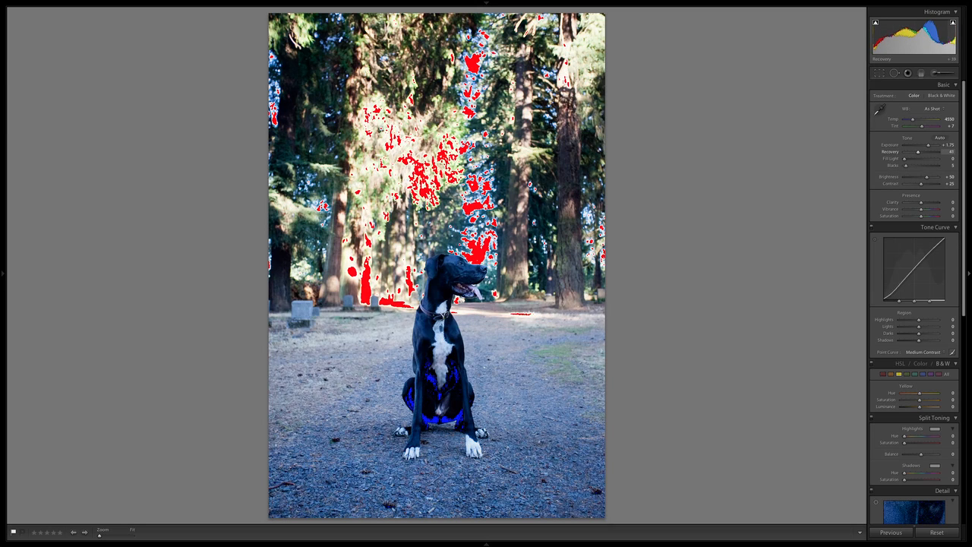
key(Up)
key(Up)
key(Up)
key(Up)
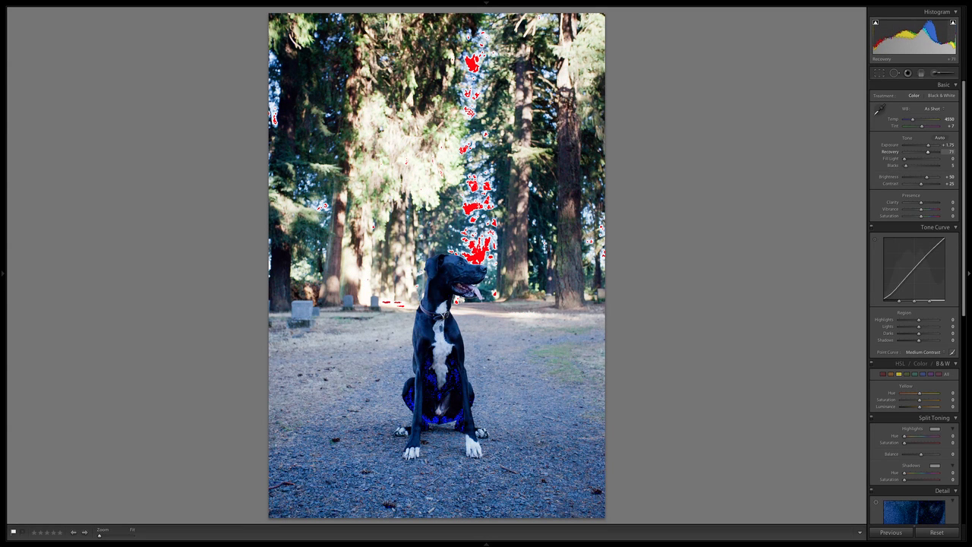
key(Up)
key(Up)
key(Up)
key(j)
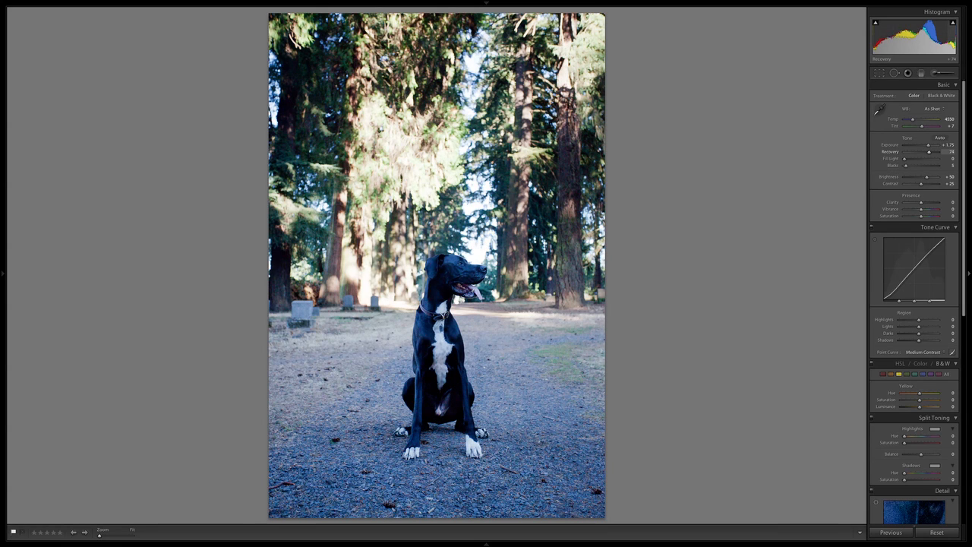
Lower Recovery to 0 to compare the highlights, and set it to 67.
key(shift+Down)
key(shift+Down)
key(shift+Down)
key(shift+Down)
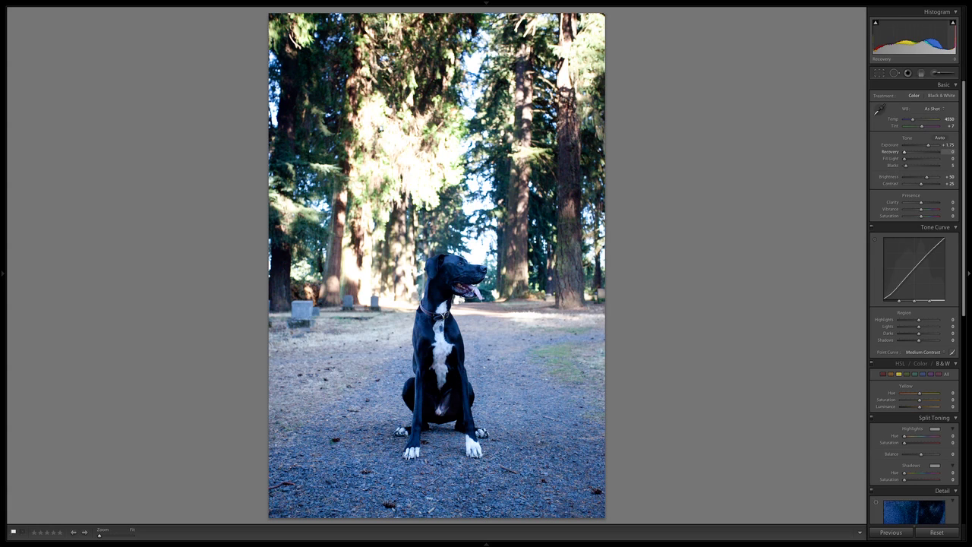
key(Up)
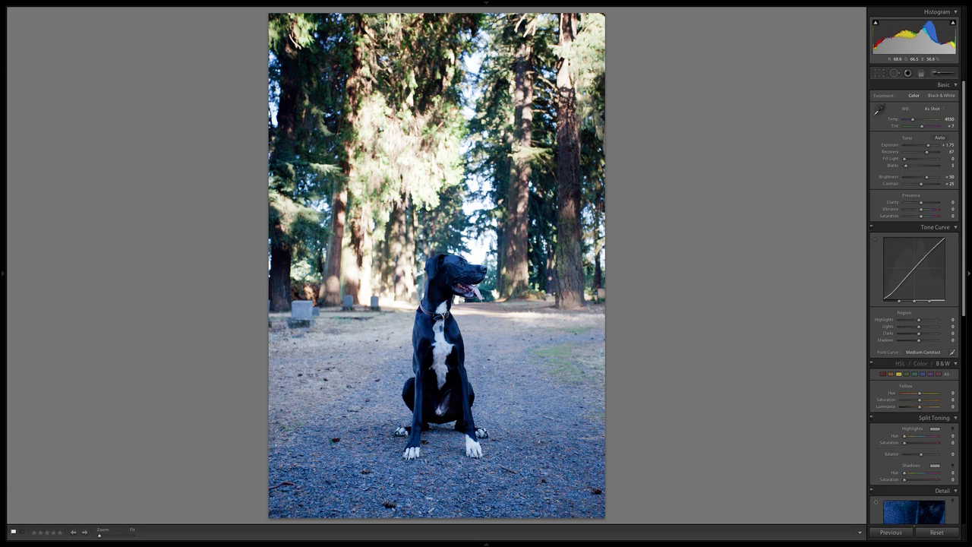
Raise the photo's Fill Light to 18 to brighten the shadows.
key(period)
key(comma)
key(comma)
key(comma)
key(comma)
key(equal)
key(equal)
key(equal)
key(equal)
key(equal)
key(equal)
key(equal)
key(equal)
key(equal)
key(equal)
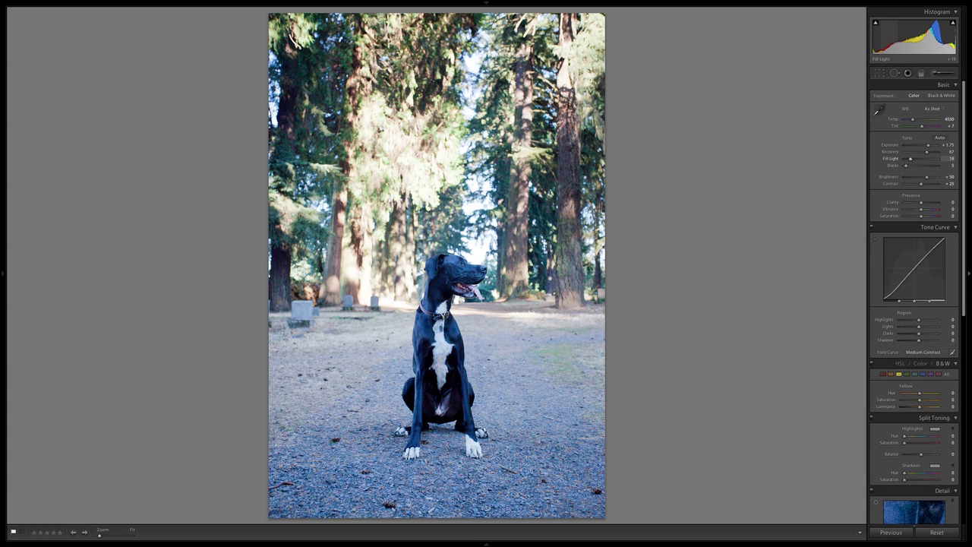
key(equal)
Try Fill Light at 62 while inspecting the dog's chest and legs at 1:1 magnification.
key(z)
drag(437, 266, 437, 288)
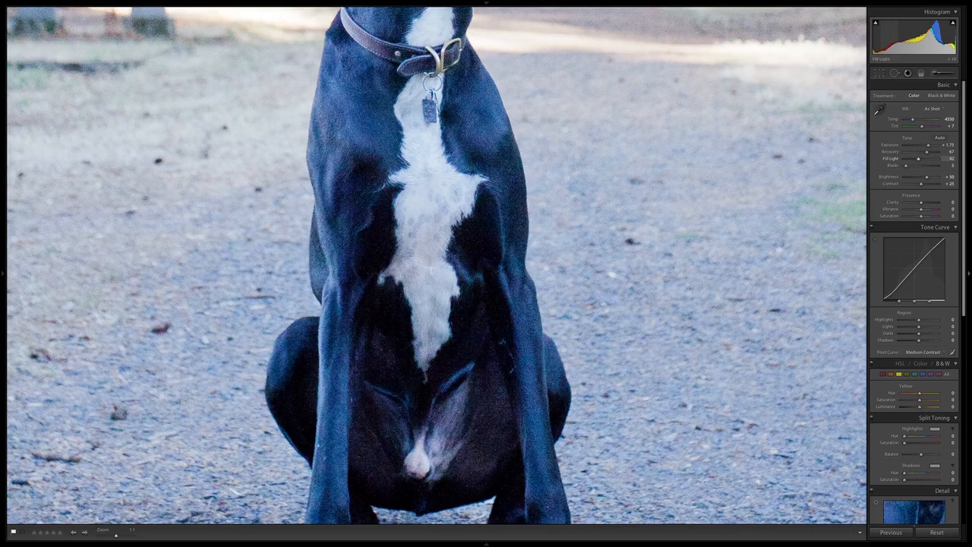
key(equal)
key(equal)
key(equal)
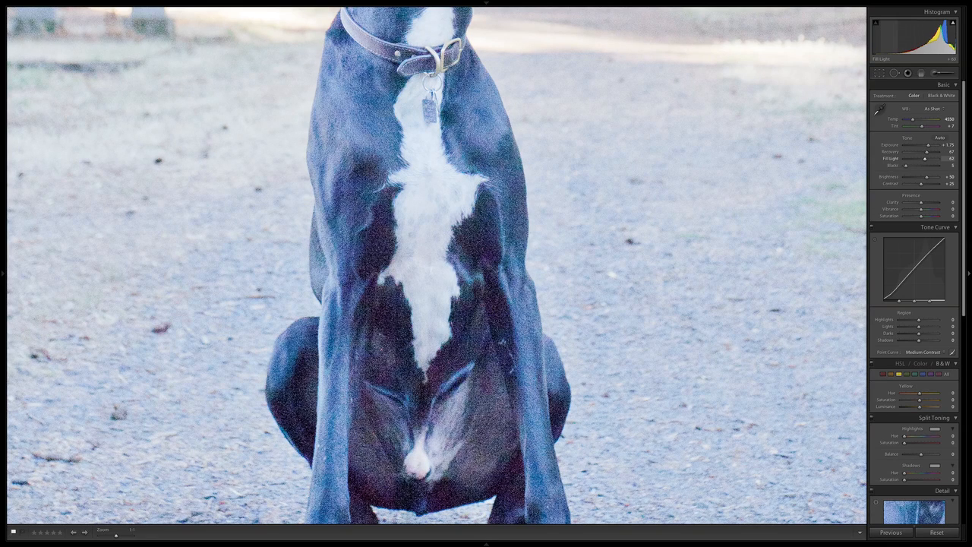
Compare the shadows at Fill Light 0 and 25, set it to 14, and return to the full-image view.
key(minus)
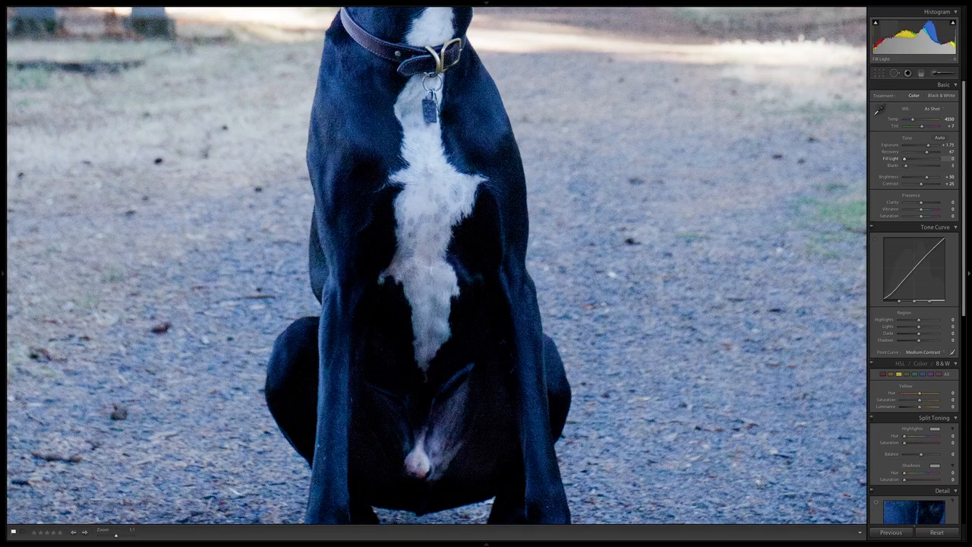
key(plus)
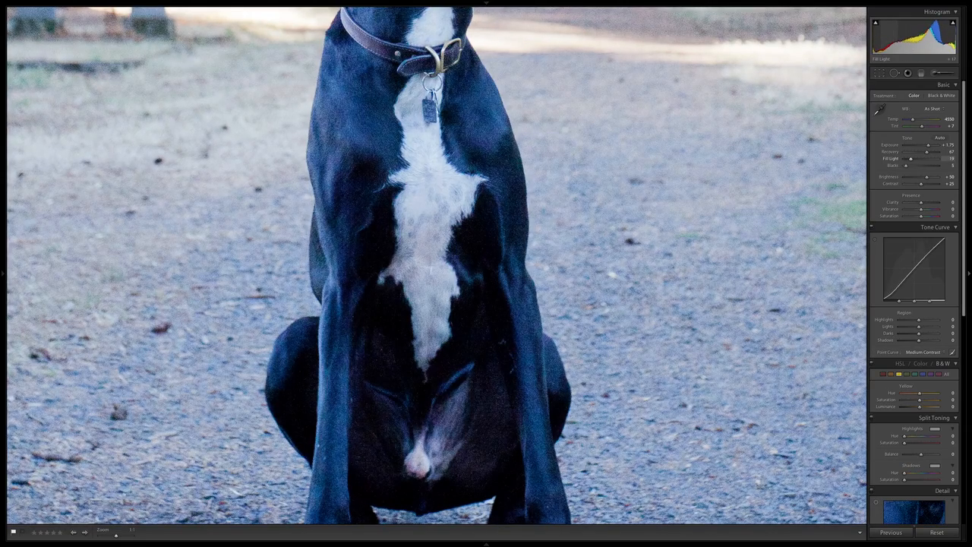
key(plus)
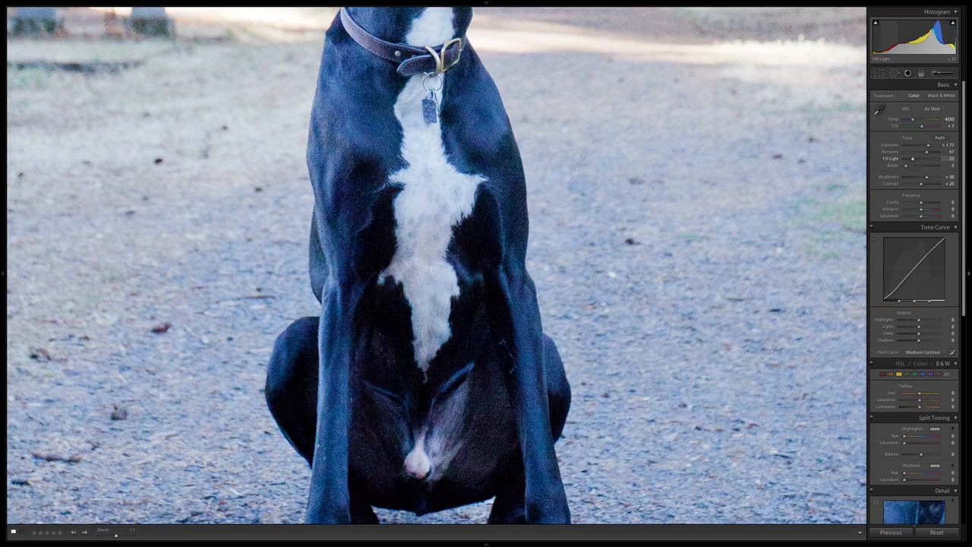
key(minus)
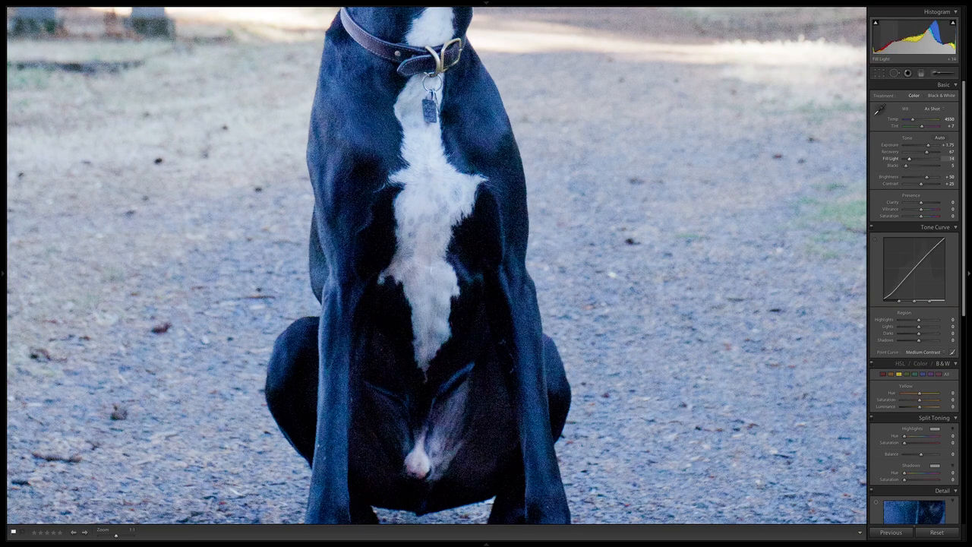
key(z)
Convert the photo to black and white and inspect the dog's head at 1:1 magnification.
key(period)
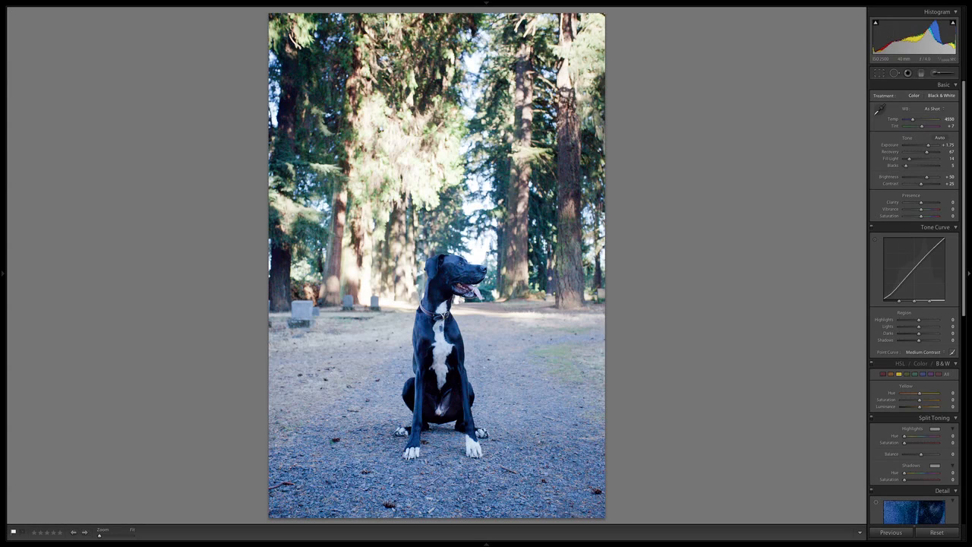
key(v)
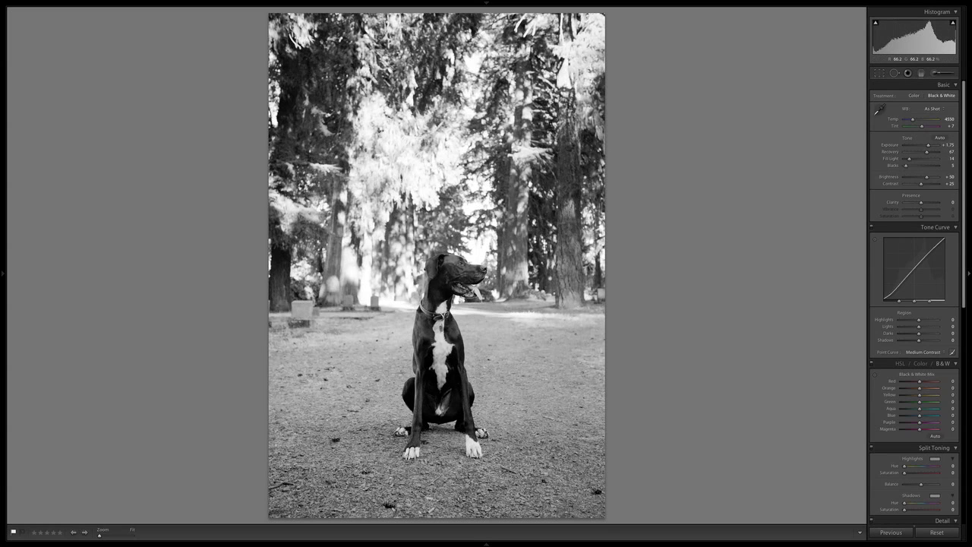
key(z)
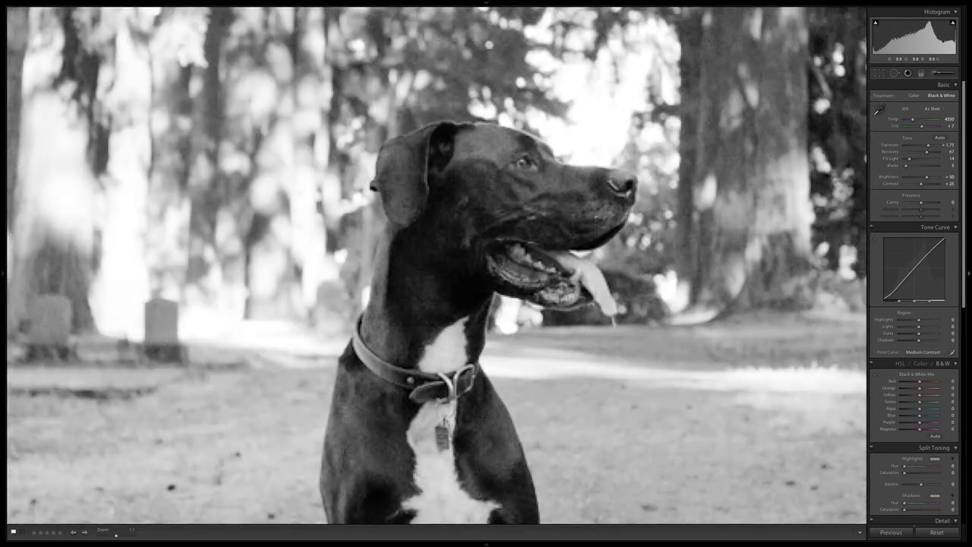
key(z)
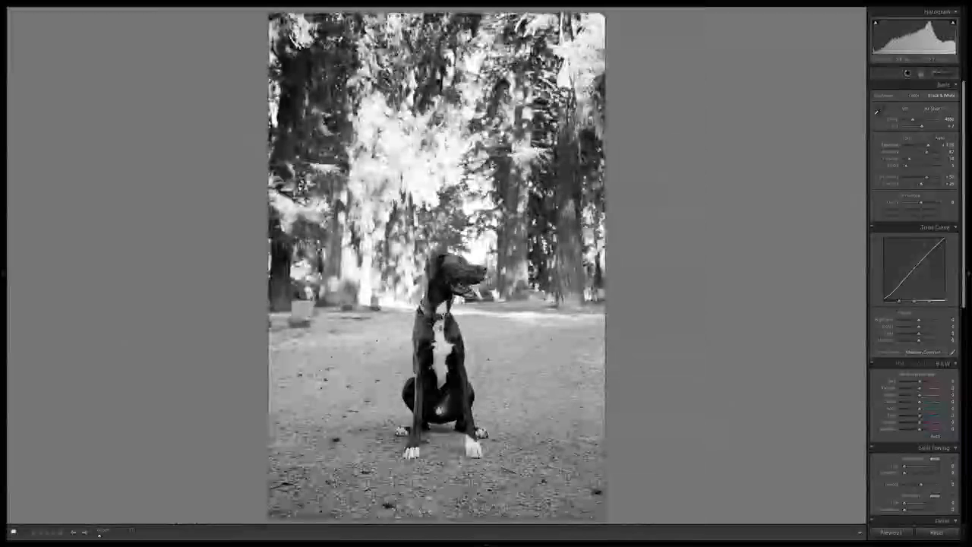
Compare the black-and-white highlights with Recovery at 0, and set Recovery to 69.
key(period)
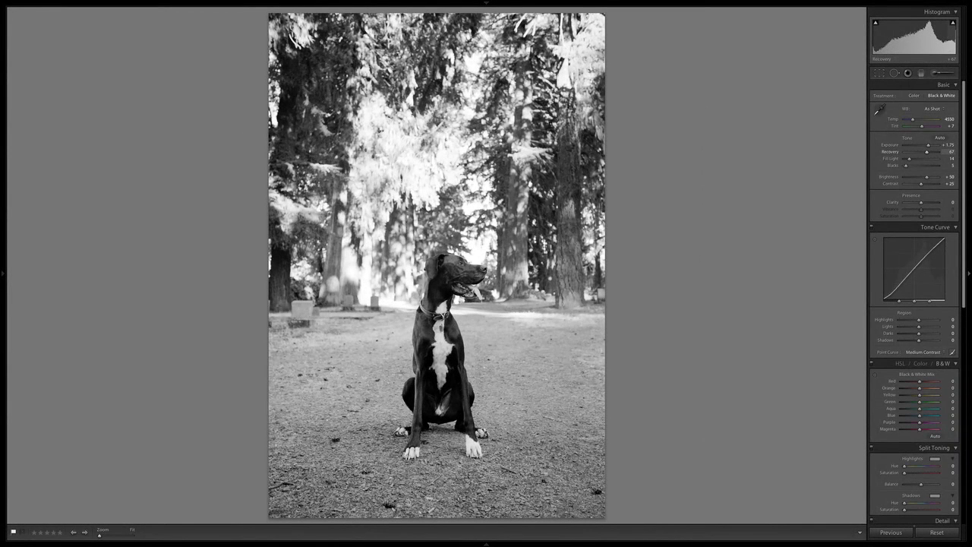
key(minus)
key(minus)
key(minus)
key(minus)
key(minus)
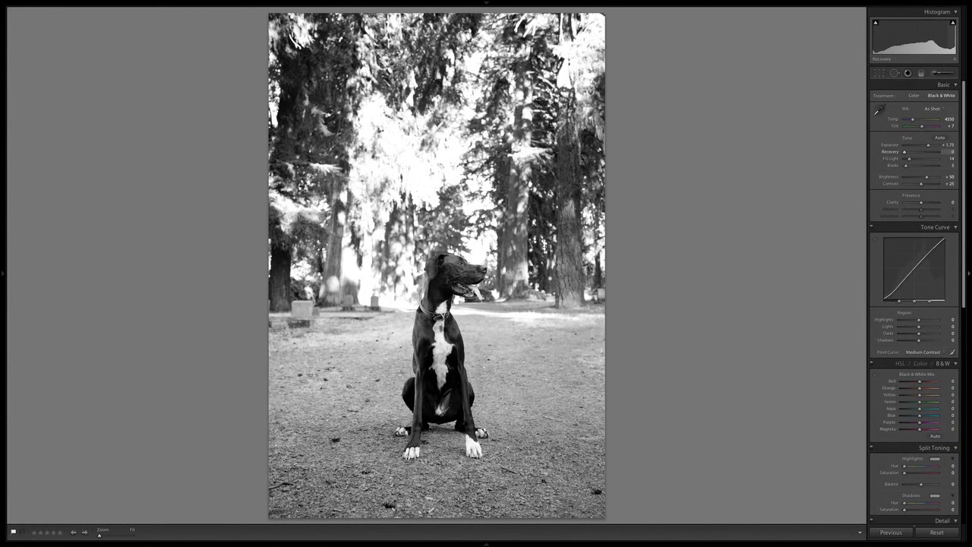
key(equal)
key(equal)
key(equal)
key(equal)
key(equal)
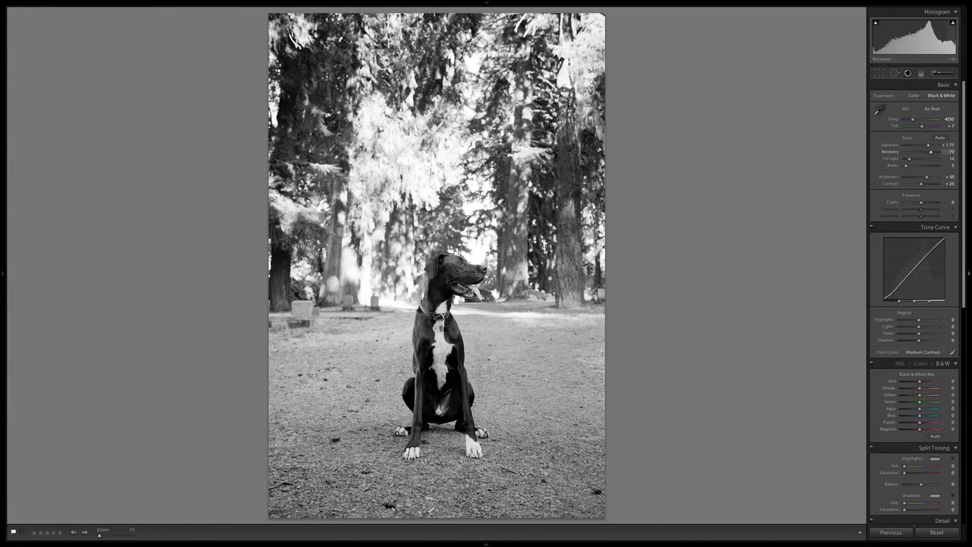
key(equal)
Set Exposure to +1.80 and Fill Light to 20 for the black-and-white photo.
key(comma)
key(equal)
key(equal)
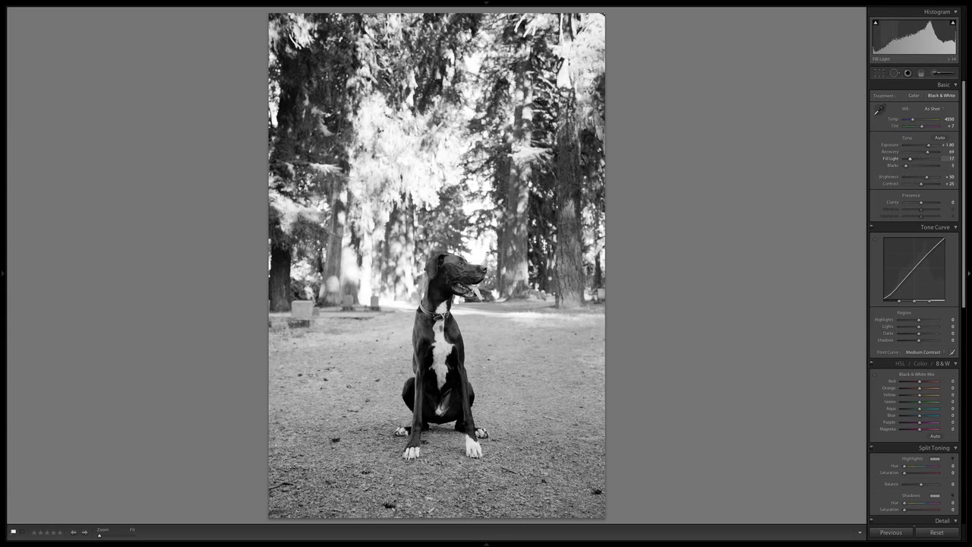
key(shift+Up)
key(Down)
key(Down)
key(Down)
key(Down)
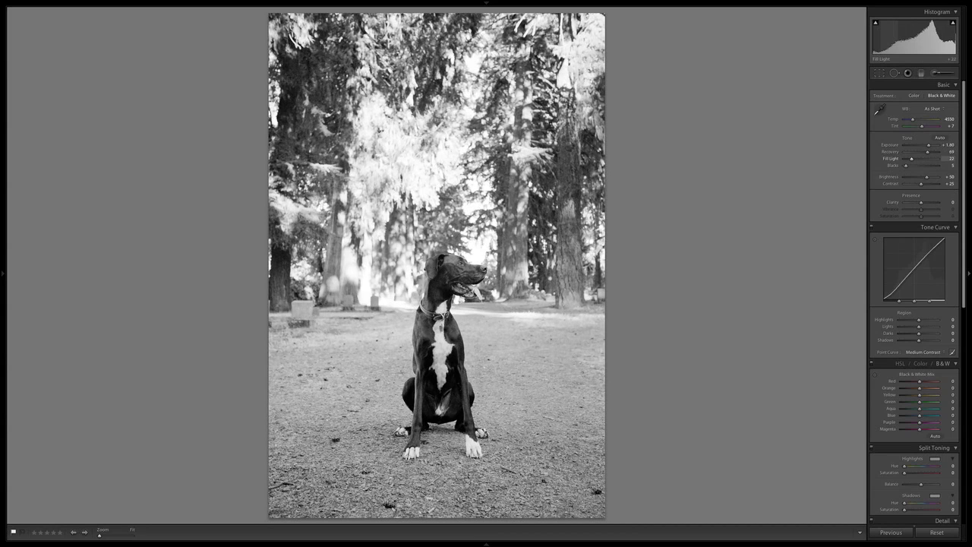
Set the photo's Blacks to 10.
key(period)
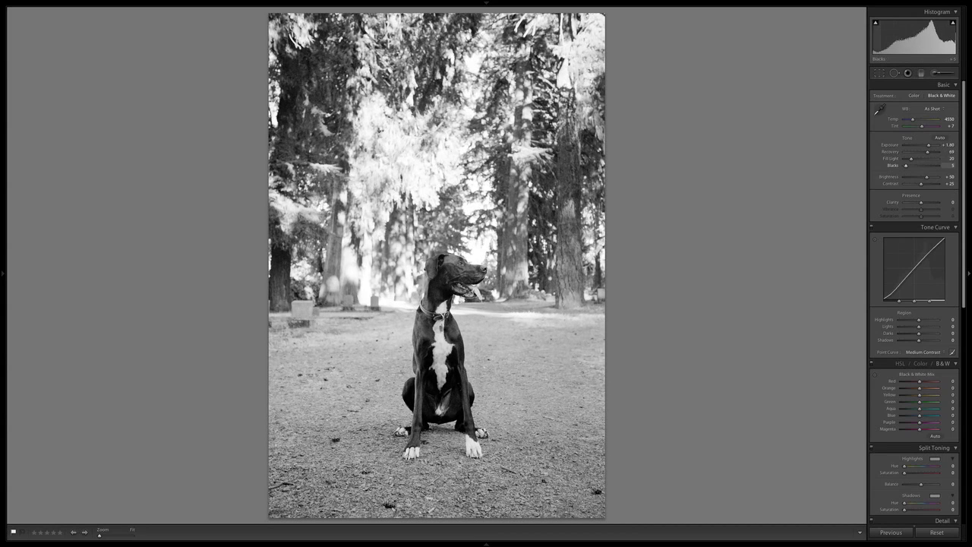
key(shift+Up)
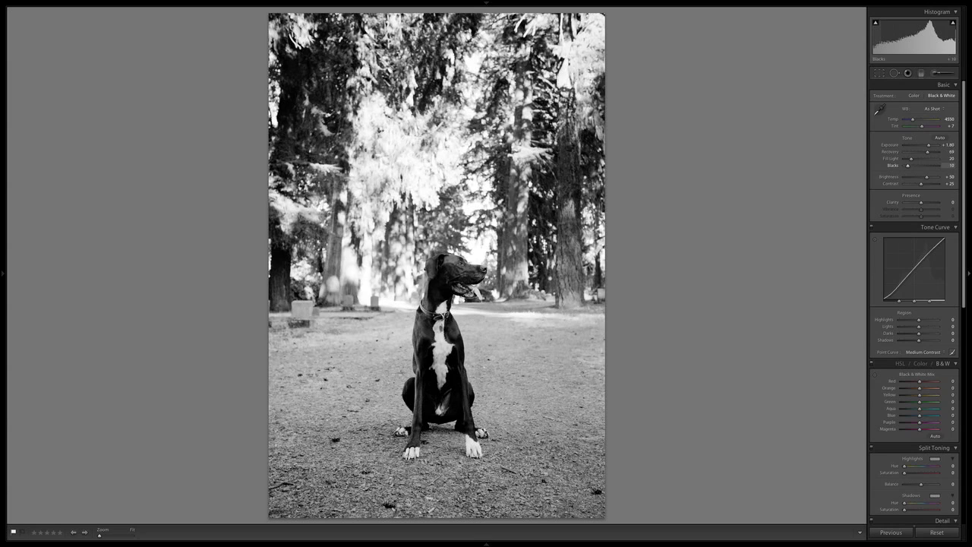
Try an extreme Blacks value of 69 on the black-and-white photo and undo it.
key(Down)
key(shift+Up)
key(shift+Up)
key(shift+Up)
key(shift+Up)
key(shift+Up)
key(shift+Up)
key(shift+Up)
key(shift+Up)
key(shift+Up)
key(shift+Up)
key(shift+Up)
key(shift+Up)
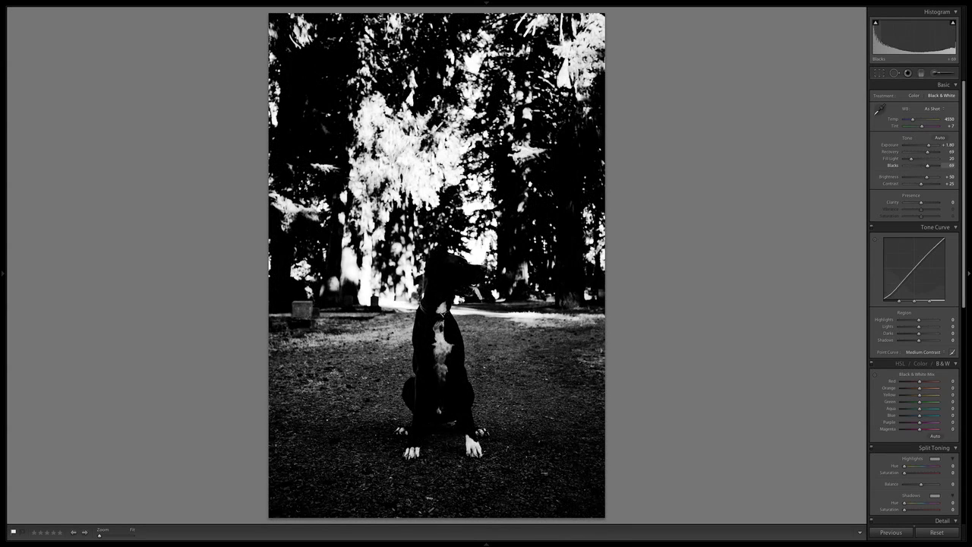
key(ctrl+z)
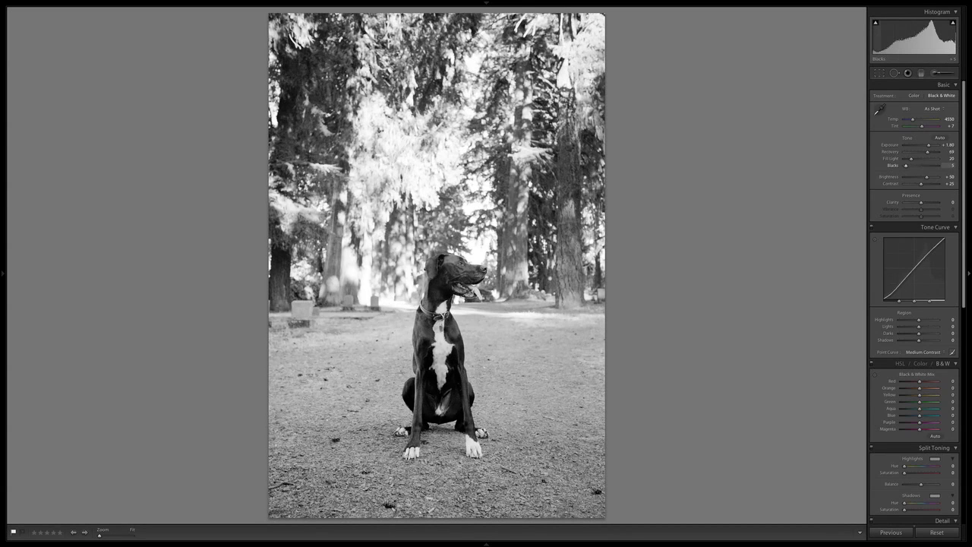
Set Blacks to 8 and inspect the shadow detail in the dog's coat at 1:1 magnification.
key(ctrl+z)
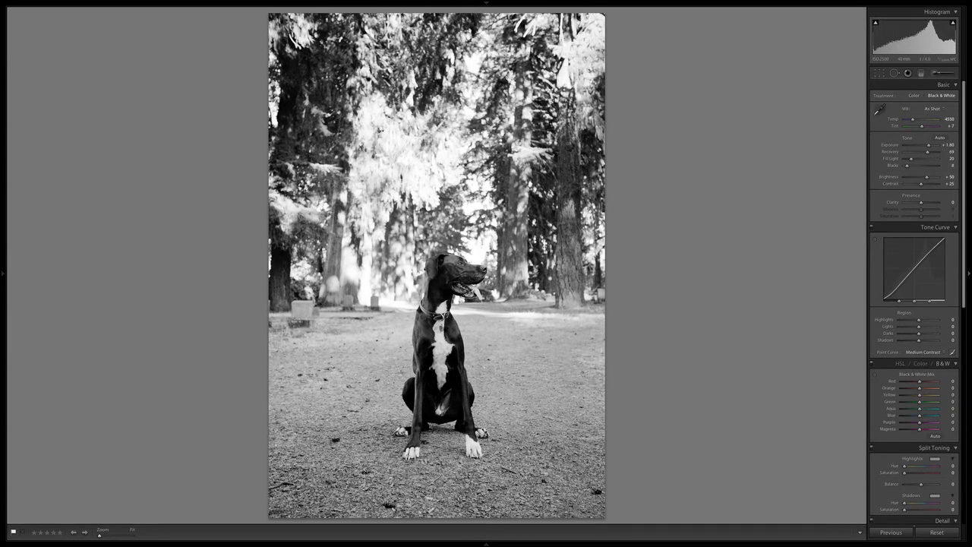
click(463, 298)
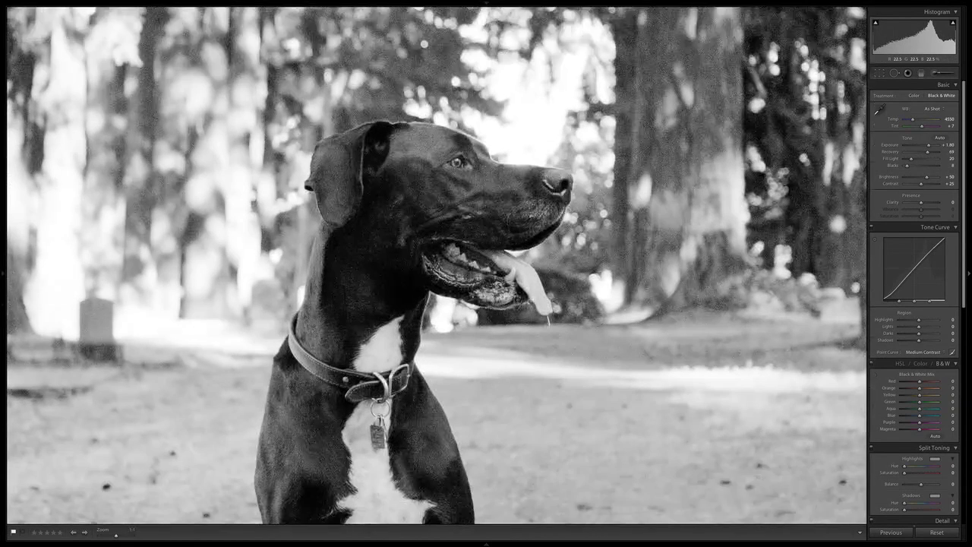
drag(463, 297, 462, 150)
key(z)
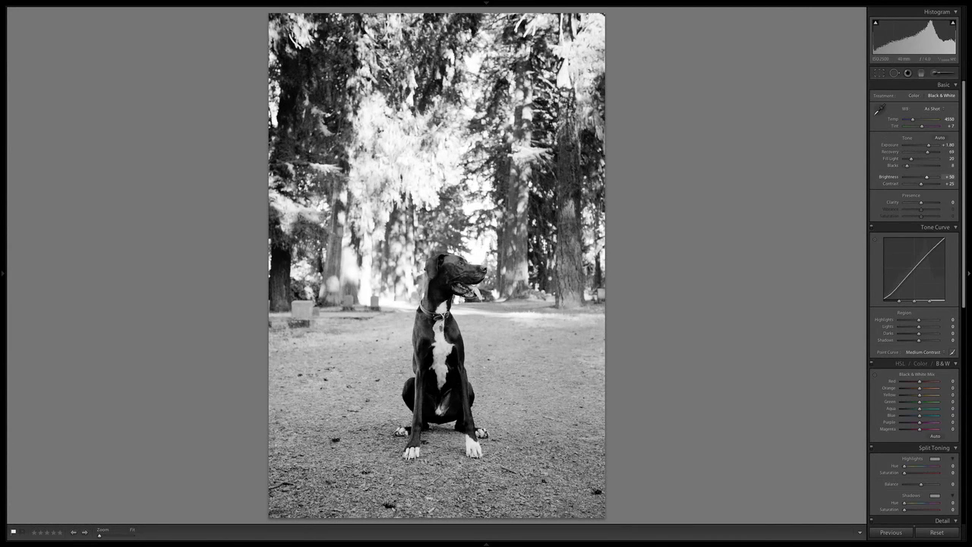
Set the photo's Brightness to +66.
drag(926, 176, 921, 176)
key(equal)
key(equal)
key(equal)
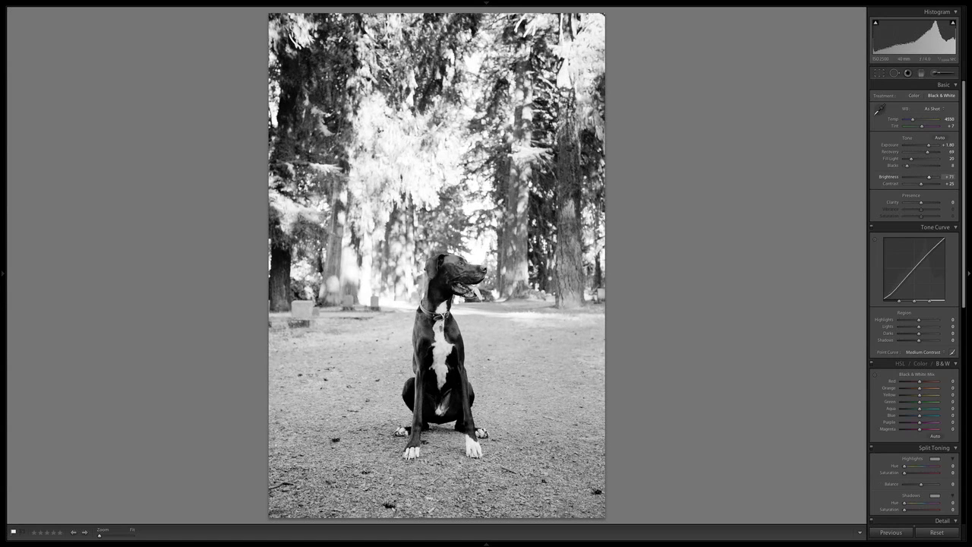
key(minus)
key(minus)
Set the photo's Contrast to +39.
key(period)
key(equal)
key(equal)
key(equal)
key(equal)
Try a strong positive Clarity on the whole photo and reset it to 0.
key(period)
key(equal)
key(equal)
key(equal)
key(equal)
key(equal)
key(equal)
key(equal)
key(equal)
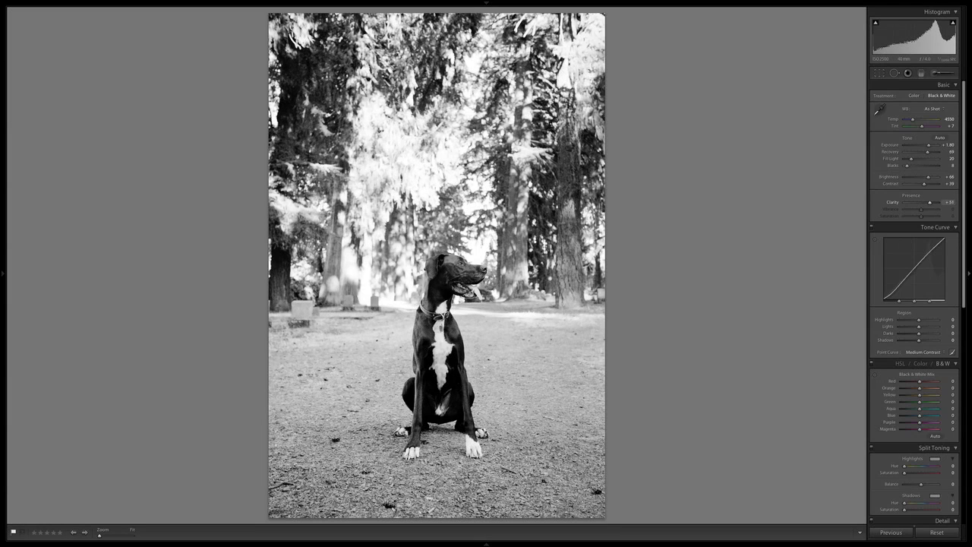
key(0)
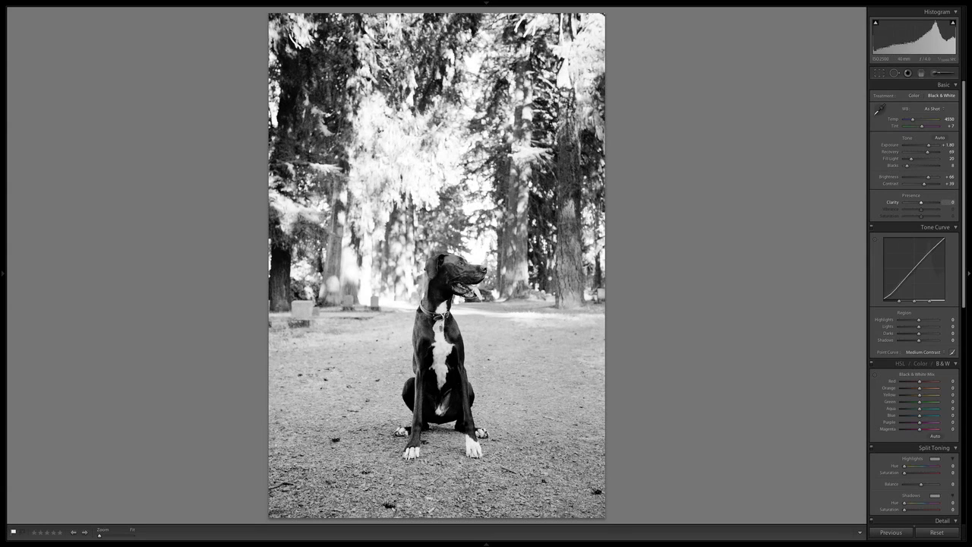
Compare Clarity at 0 and +80 on the background trees at 1:1 magnification, and set it to +55.
key(equal)
key(equal)
key(equal)
key(equal)
key(equal)
key(equal)
key(equal)
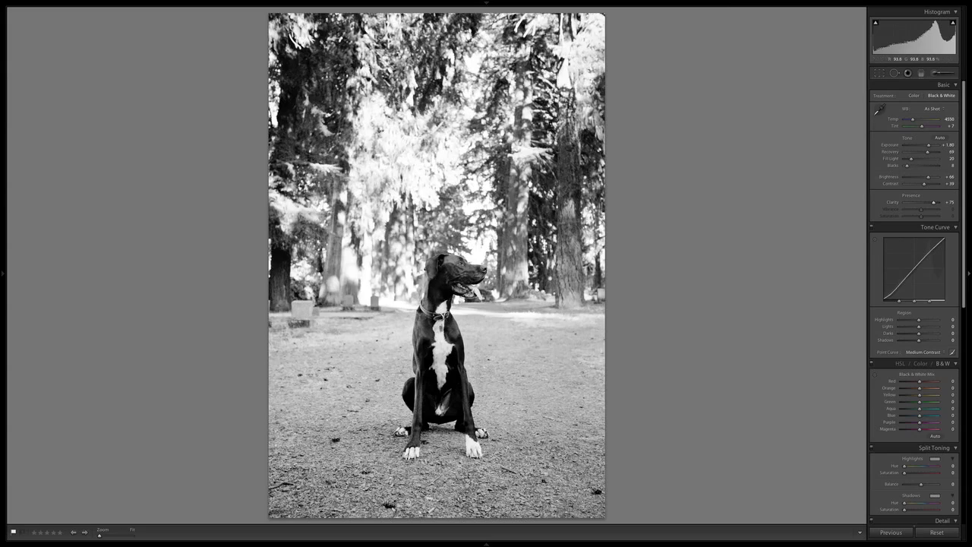
key(z)
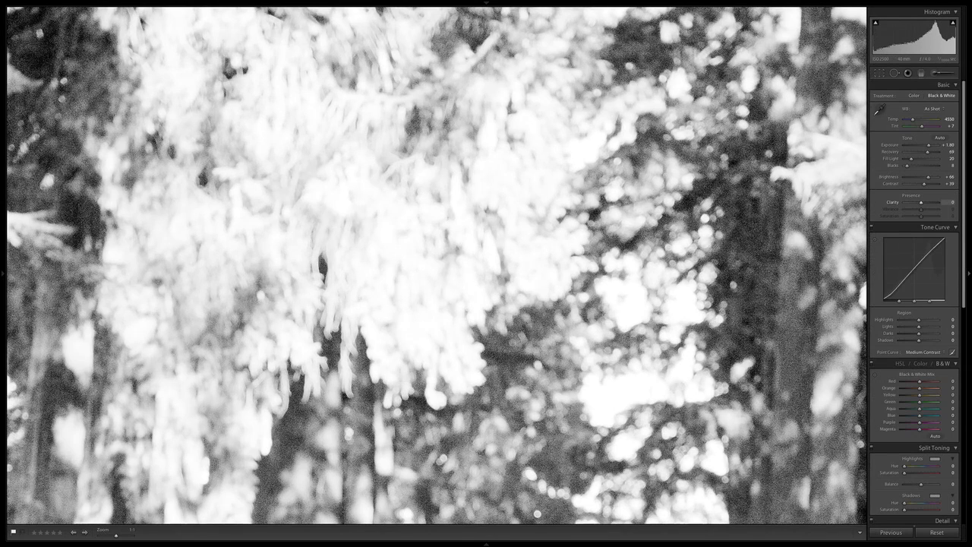
drag(930, 202, 937, 202)
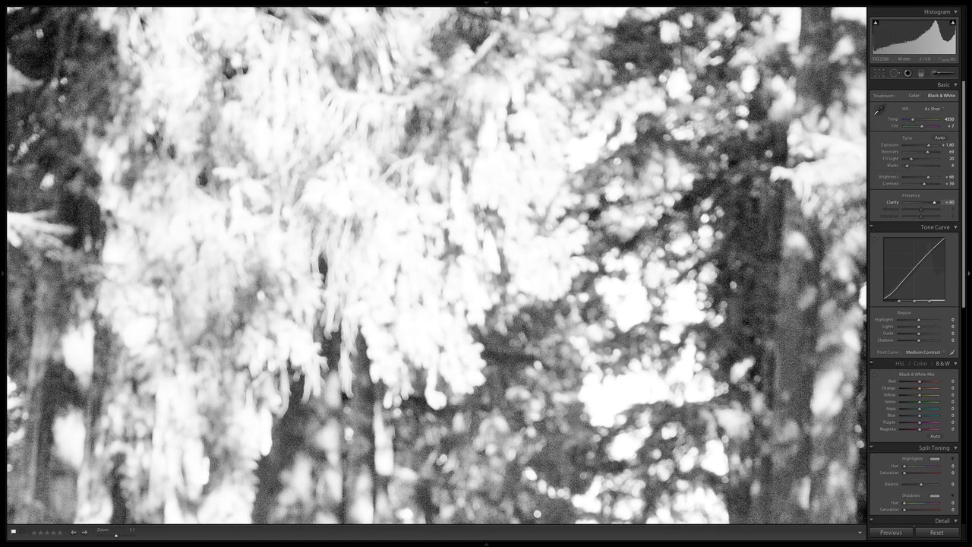
key(z)
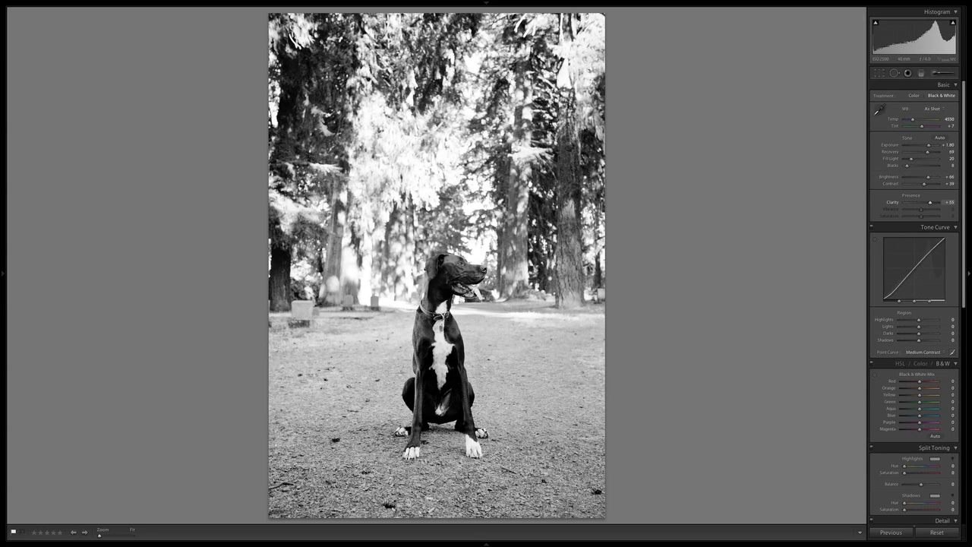
Darken the tone curve's Highlights region to -44.
scroll(915, 303, down, 4)
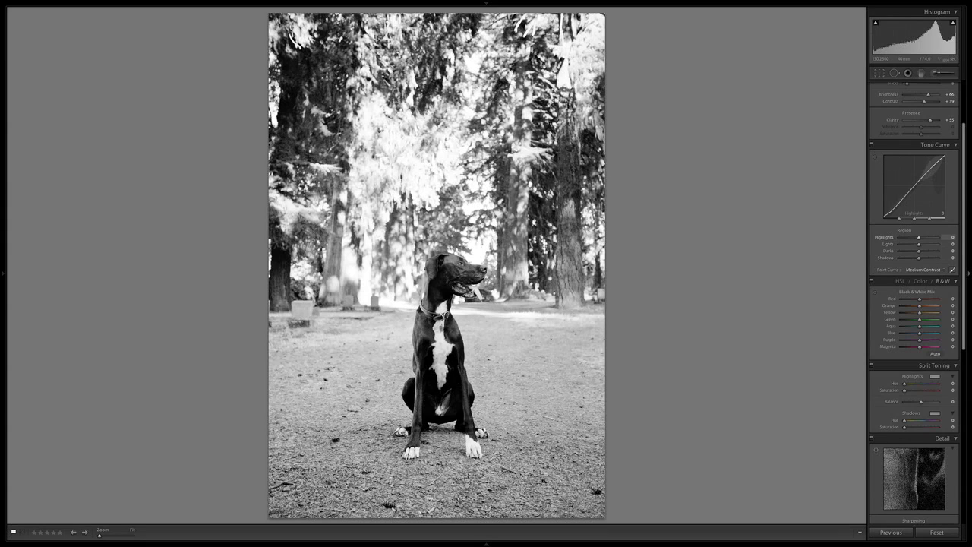
key(Down)
key(Down)
key(Down)
key(Down)
key(Down)
key(Down)
key(Down)
key(Down)
key(Down)
key(Down)
key(Down)
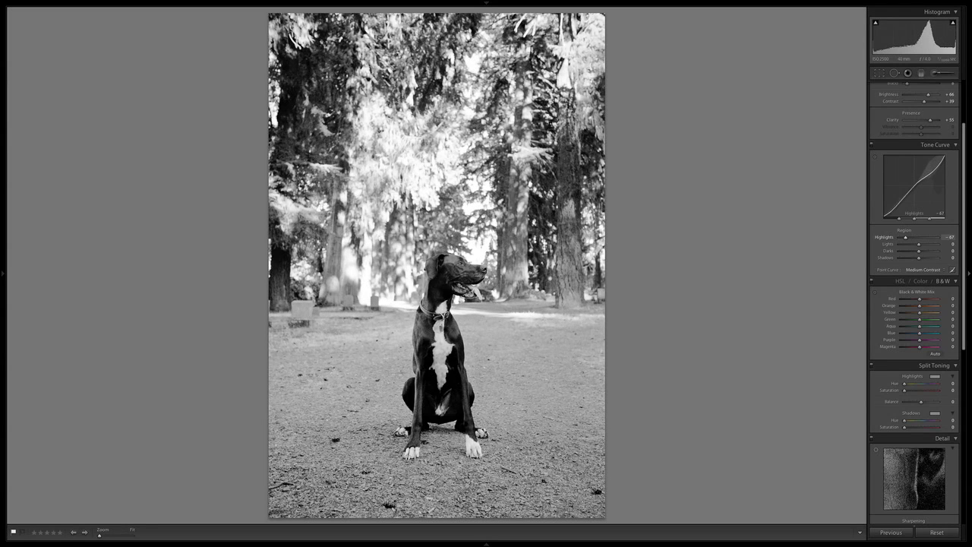
key(Up)
key(Up)
key(Up)
key(Up)
key(Up)
Examine the dog at 1:1 magnification, and set the Sharpening Amount to 49 and Luminance noise reduction to 53.
scroll(915, 304, down, 3)
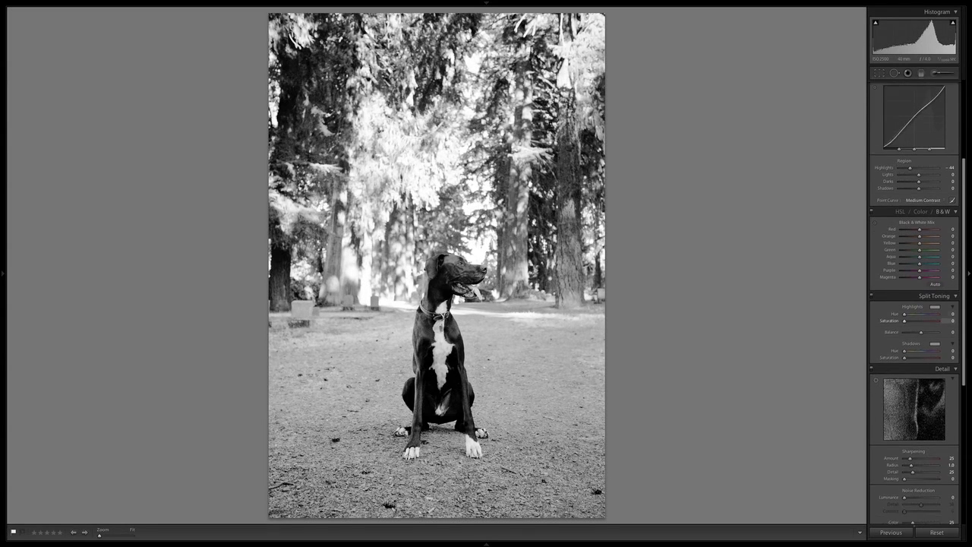
scroll(914, 304, down, 4)
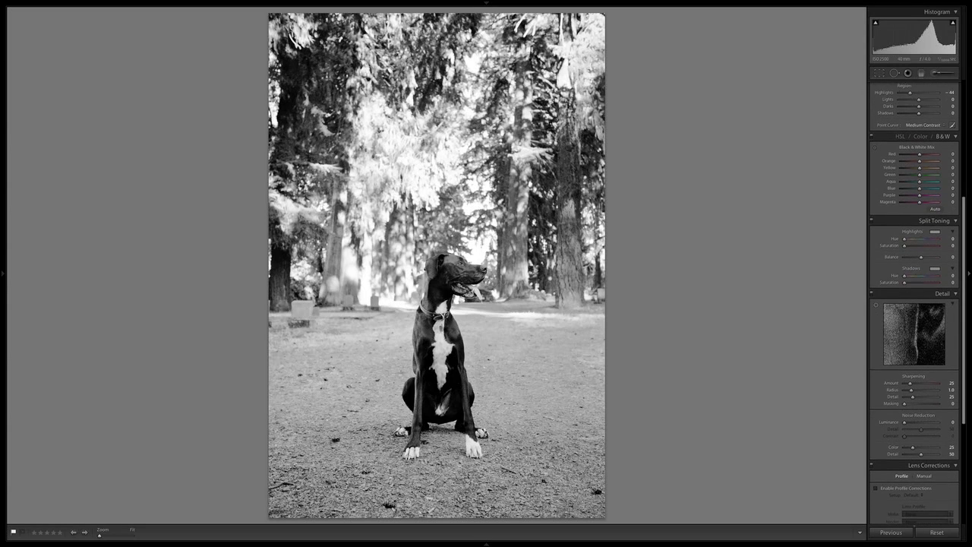
scroll(915, 304, down, 1)
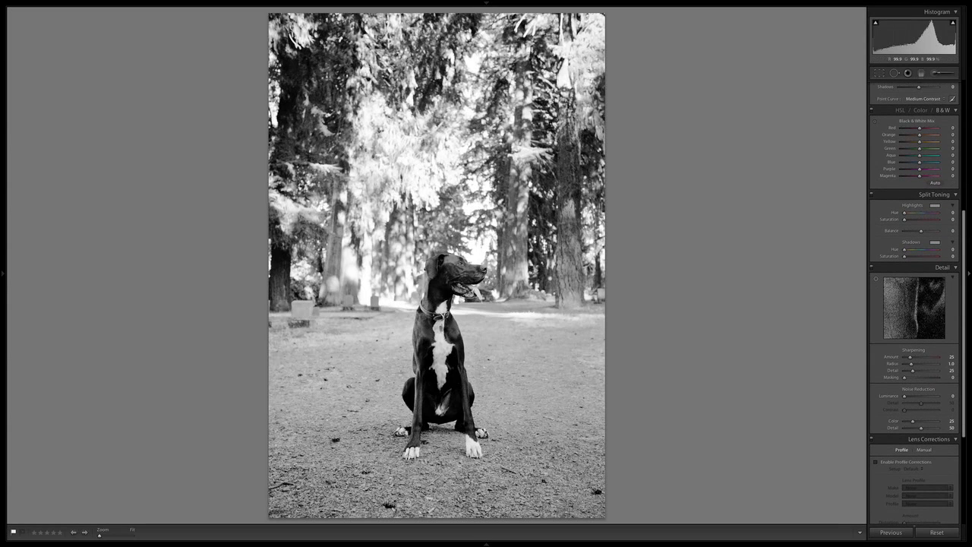
key(z)
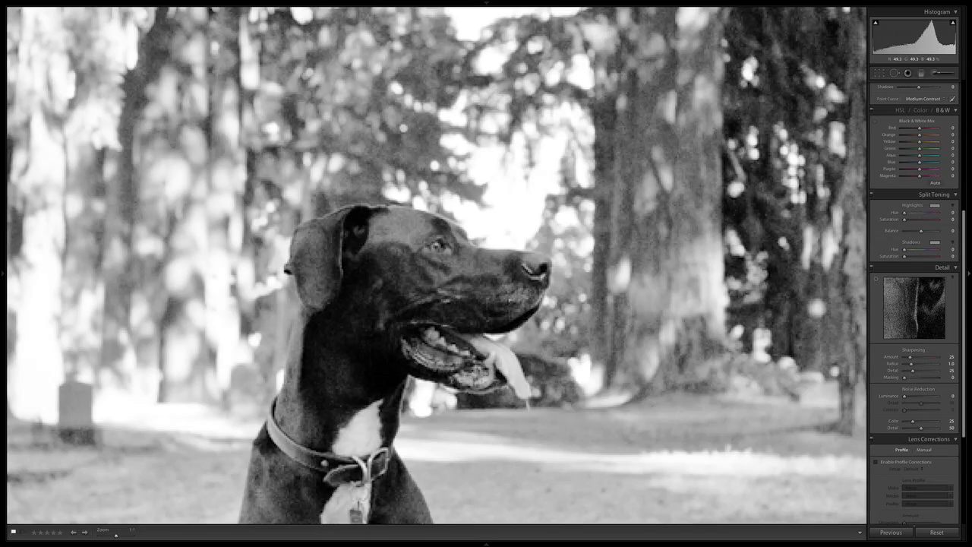
scroll(438, 265, down, 2)
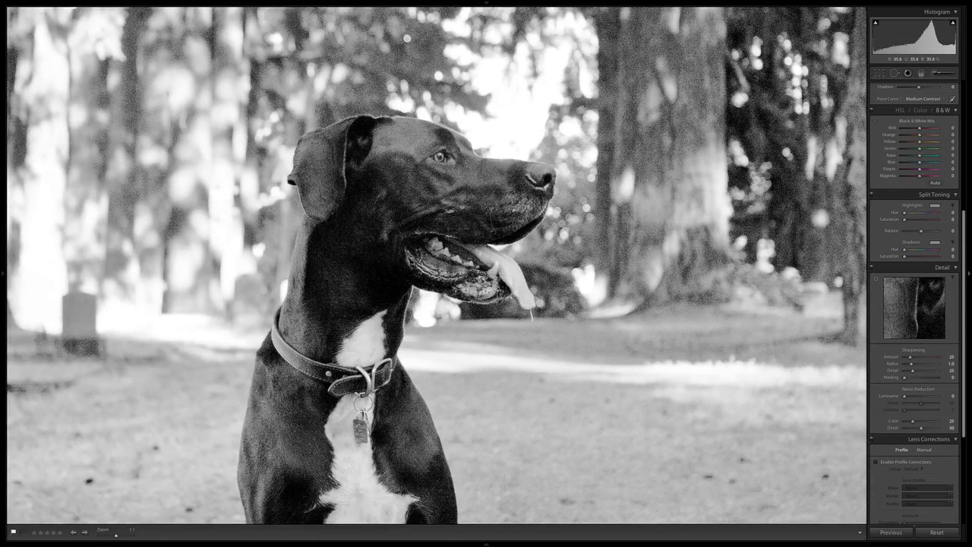
scroll(914, 304, down, 3)
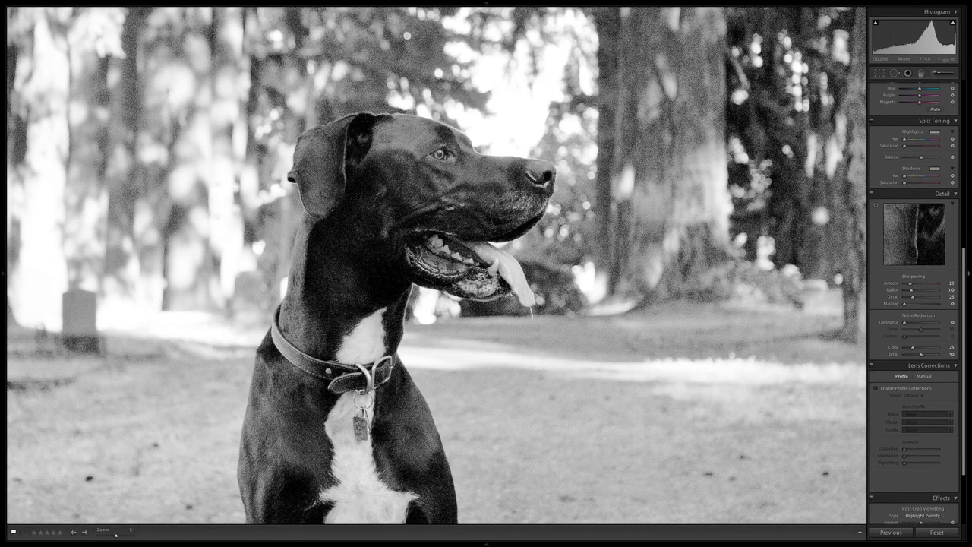
scroll(914, 314, down, 1)
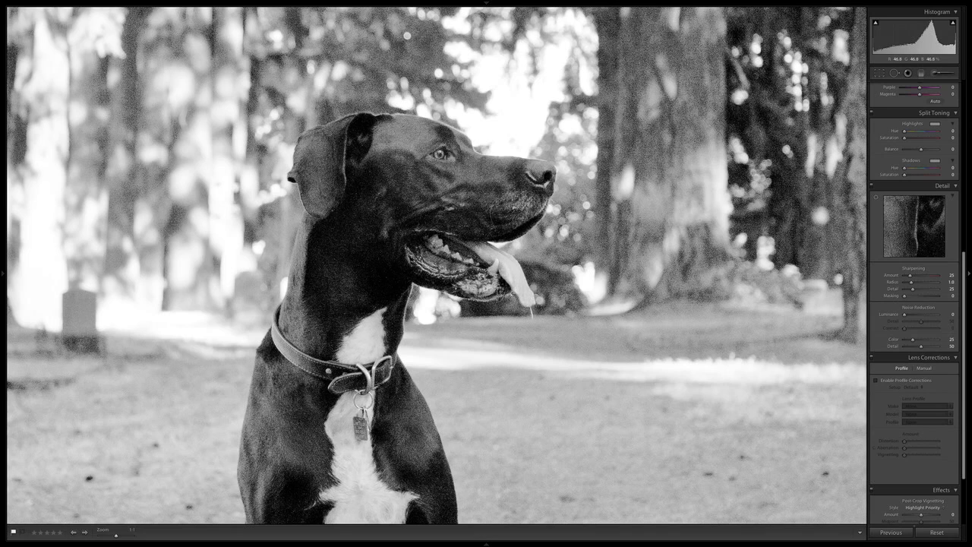
scroll(436, 265, up, 2)
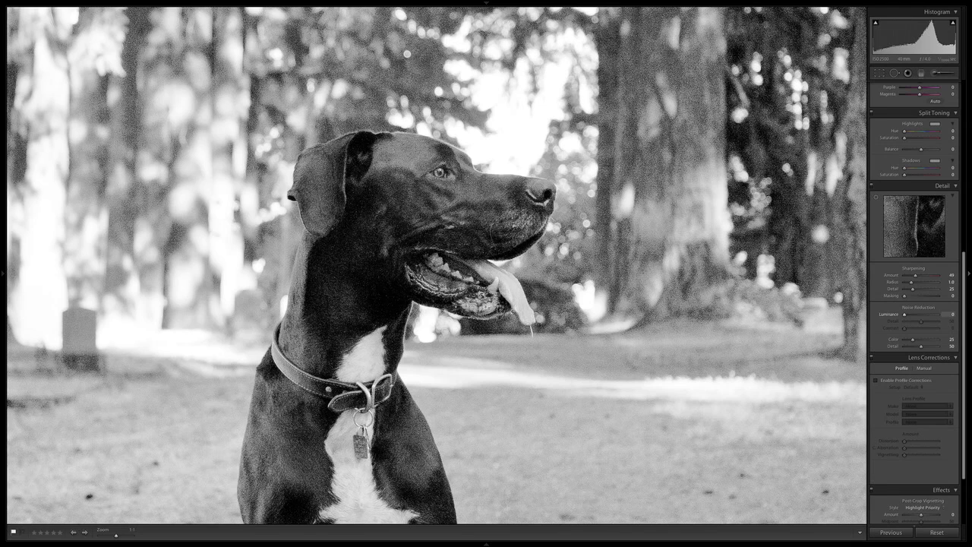
drag(904, 315, 918, 314)
Compare the full edited photo with its original unedited version.
scroll(914, 304, down, 3)
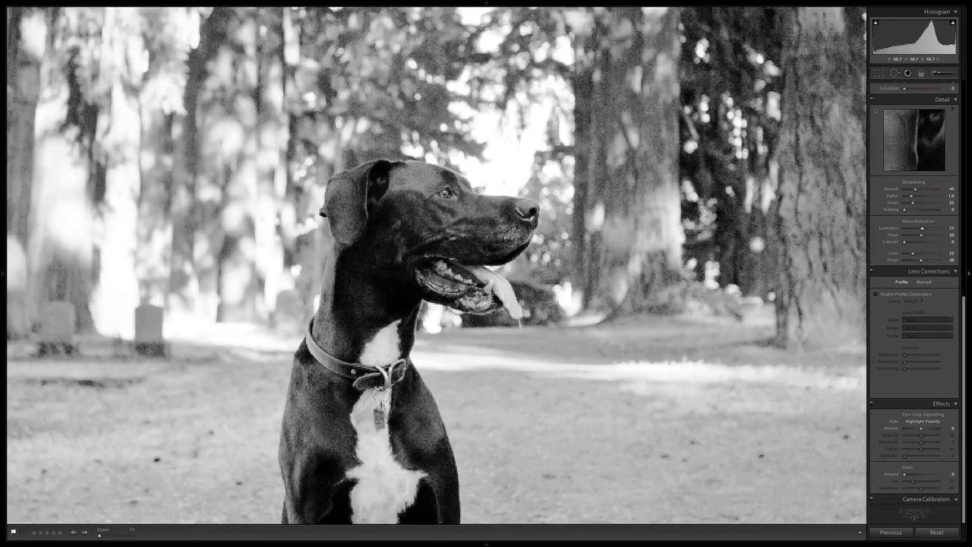
key(z)
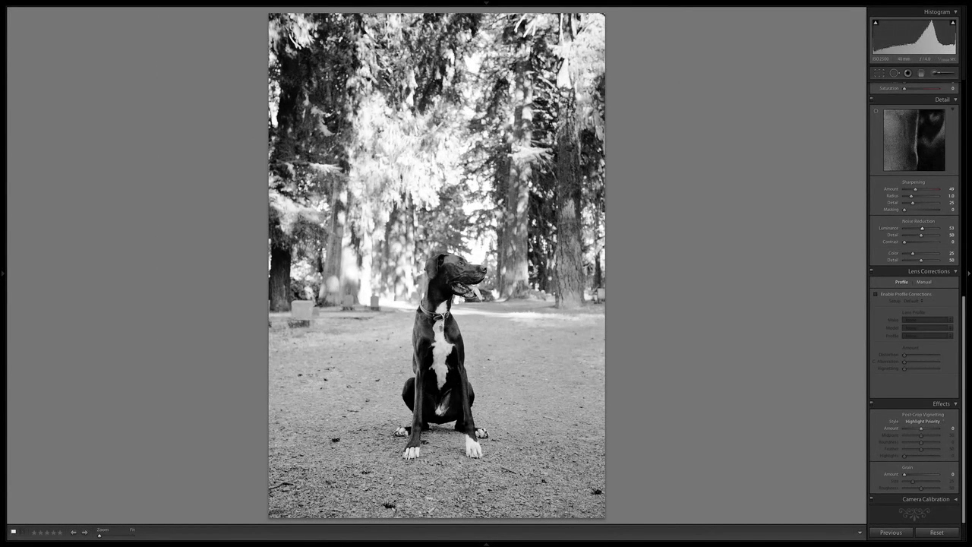
key(backslash)
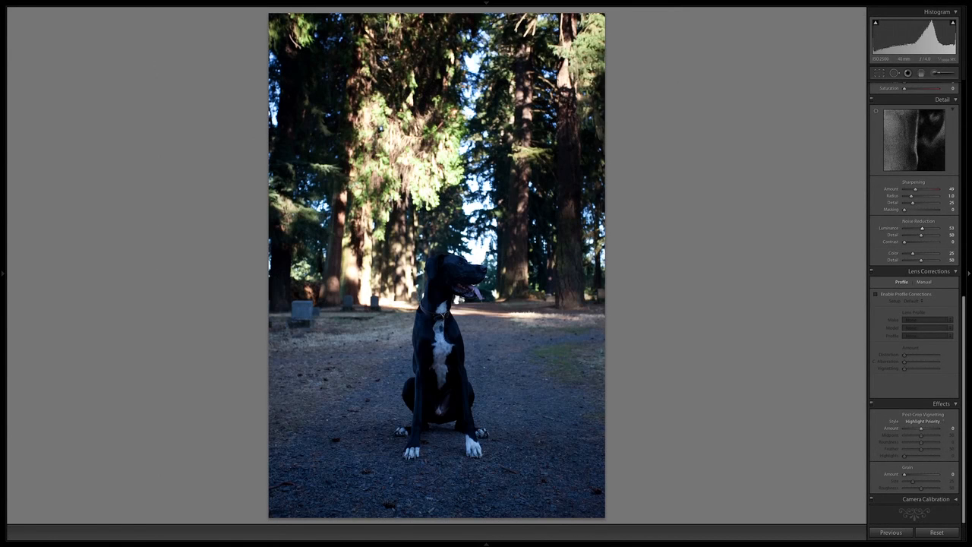
key(backslash)
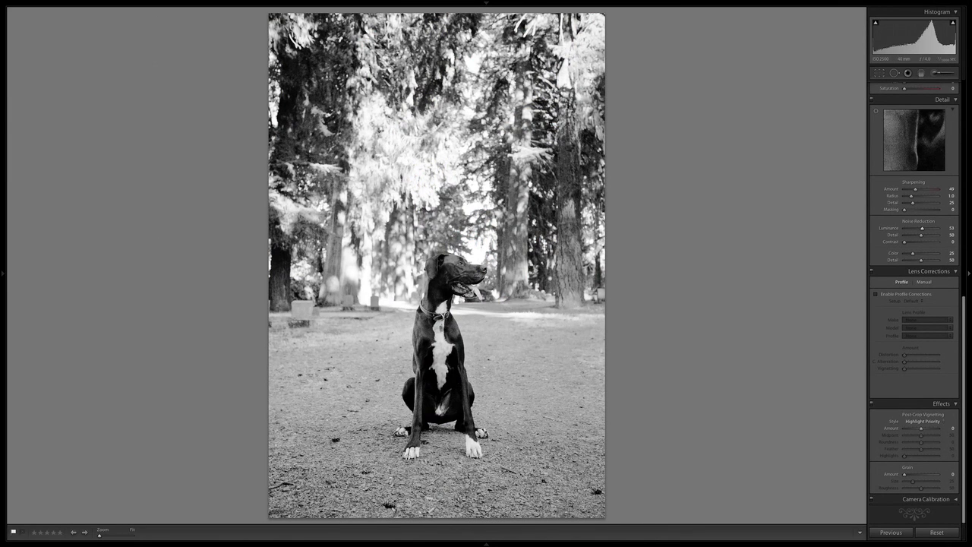
Compare the photo with and without lens profile corrections, and leave the profile corrections enabled.
click(876, 294)
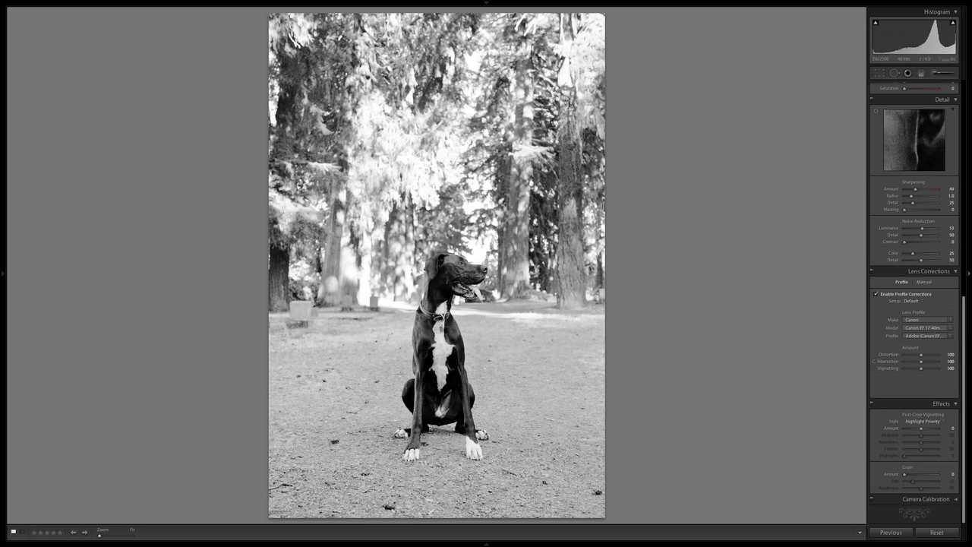
click(875, 294)
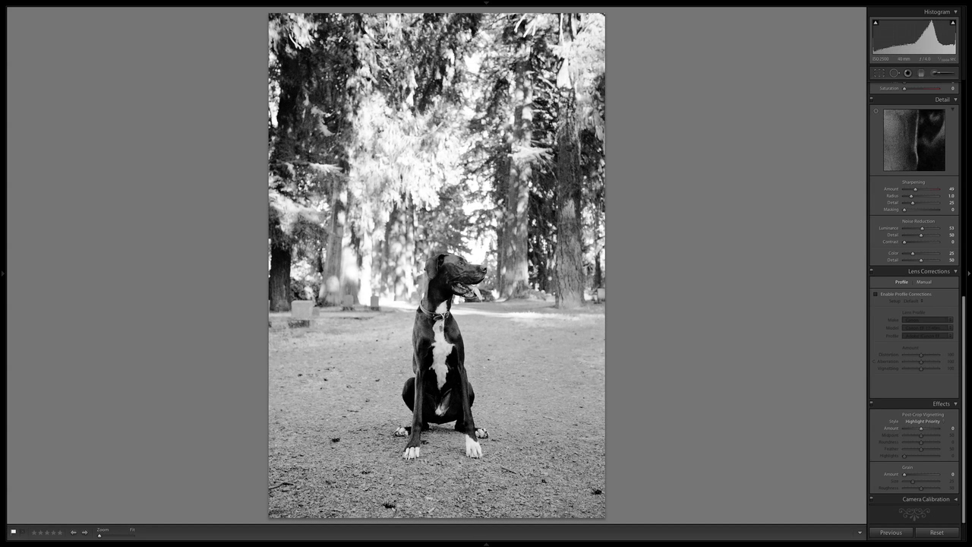
click(876, 294)
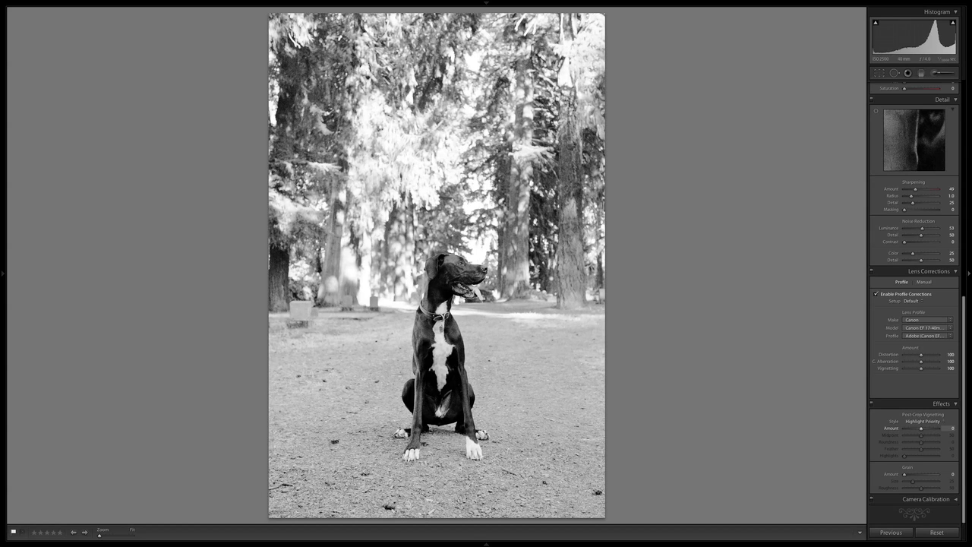
Add a dark post-crop vignette with Amount -28, Midpoint 41 and Feather 64.
key(shift+Down)
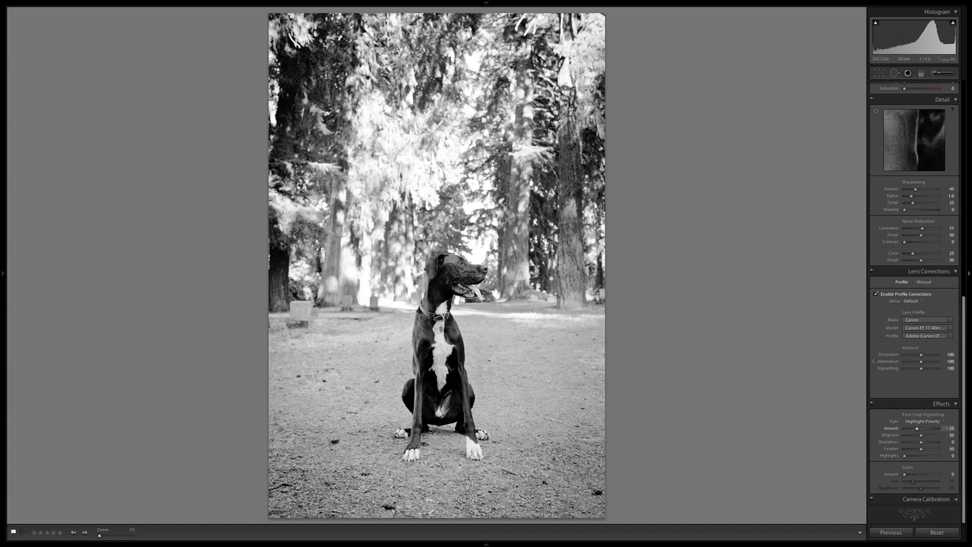
key(Down)
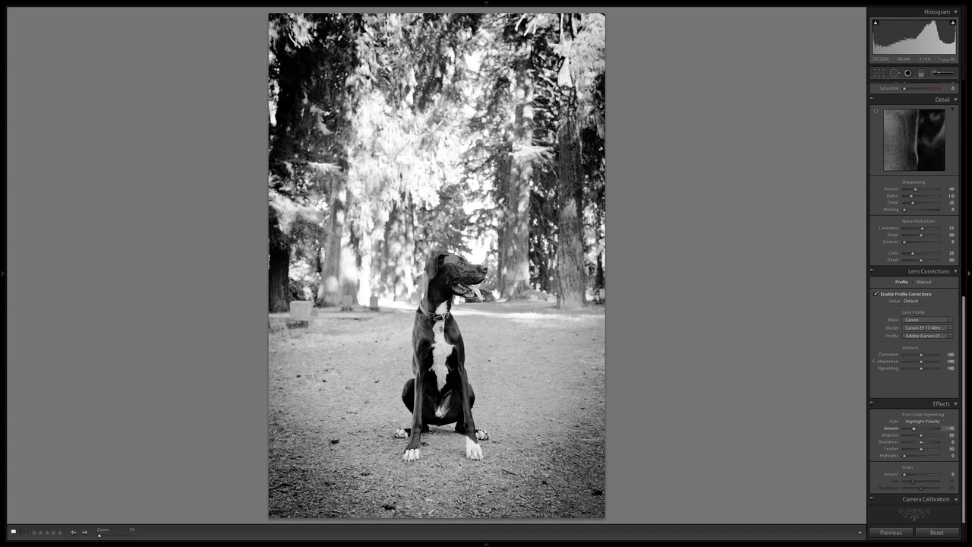
key(Up)
key(Up)
key(Up)
key(Up)
key(Down)
key(Down)
key(Down)
key(Down)
key(Down)
key(Down)
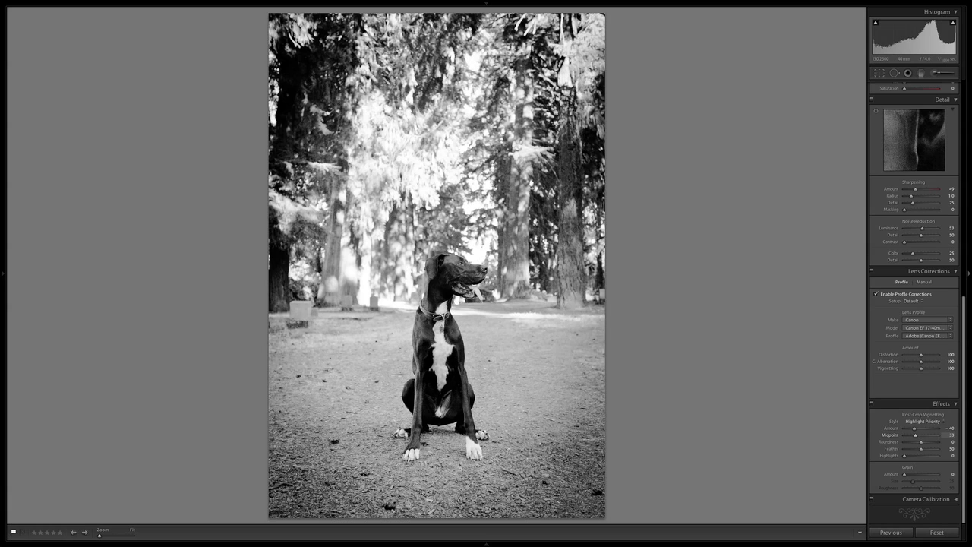
drag(915, 435, 918, 434)
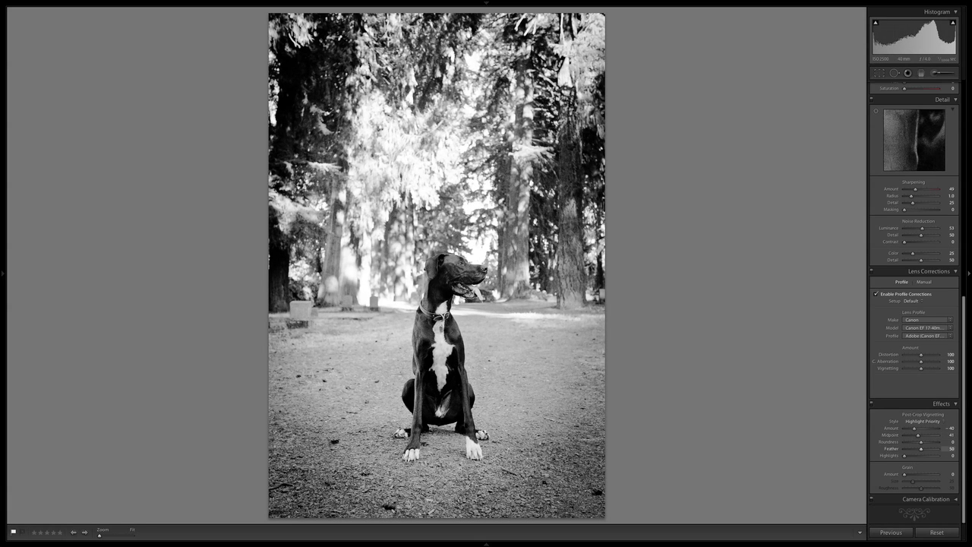
mouse_move(922, 448)
mouse_down()
mouse_move(905, 448)
mouse_move(926, 448)
mouse_up()
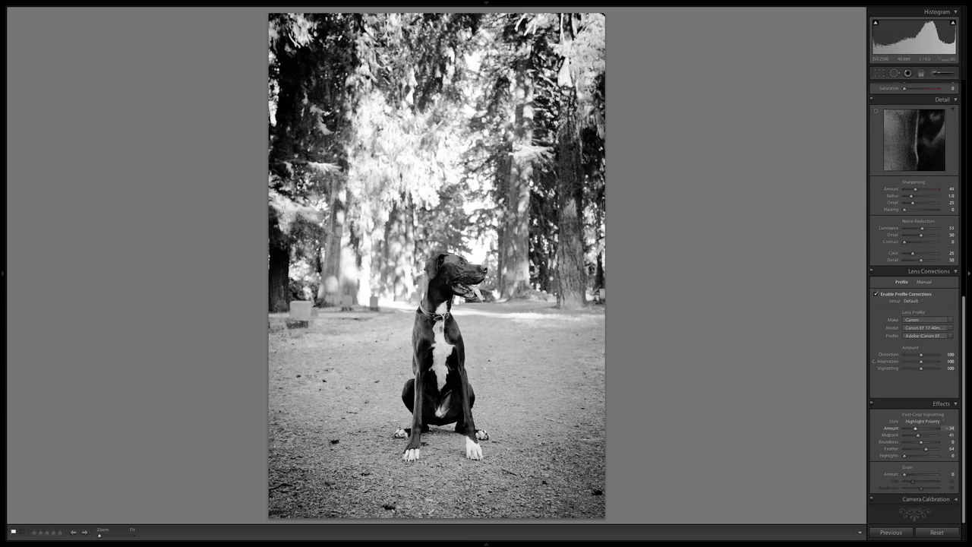
drag(916, 428, 917, 427)
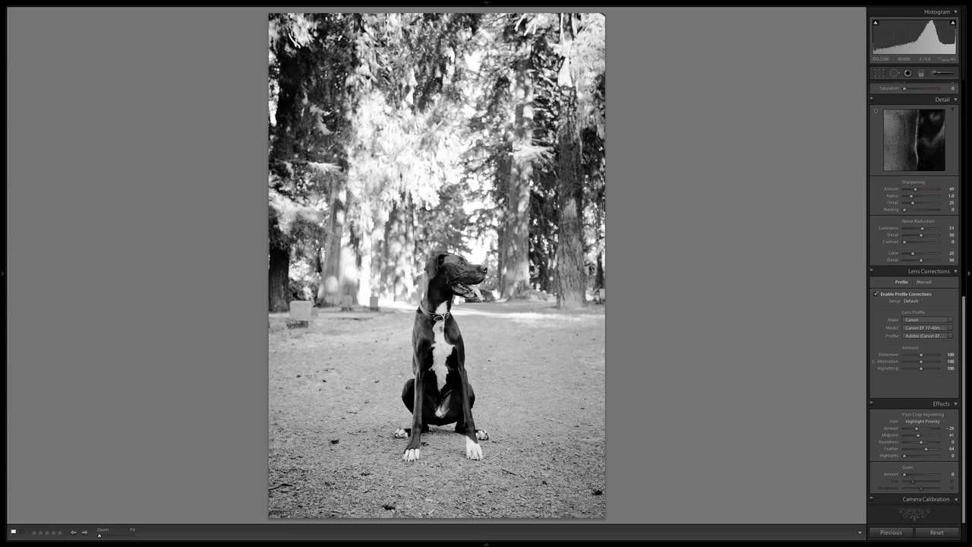
Compare the vignetted edit with the original photo, and inspect the dog's head at 1:1 magnification.
key(Delete)
key(Escape)
key(backslash)
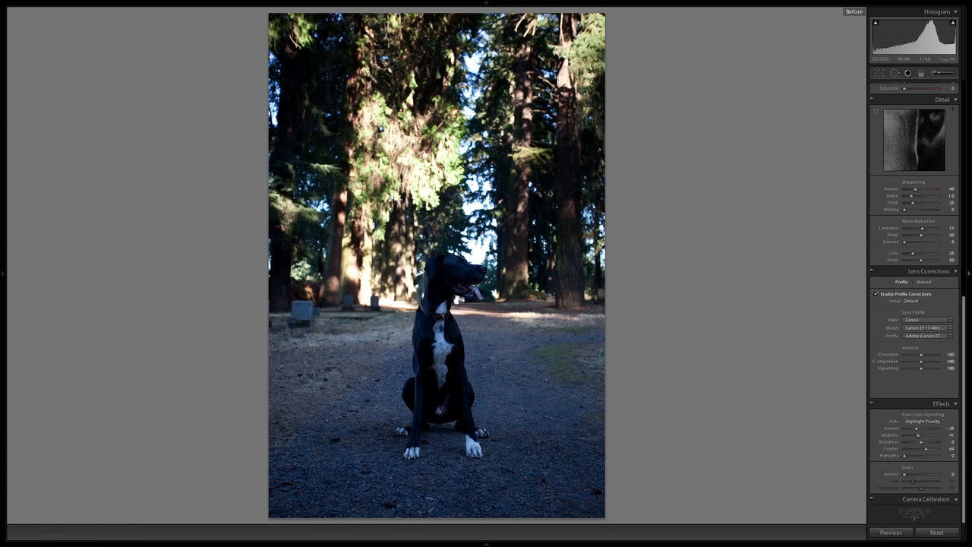
key(backslash)
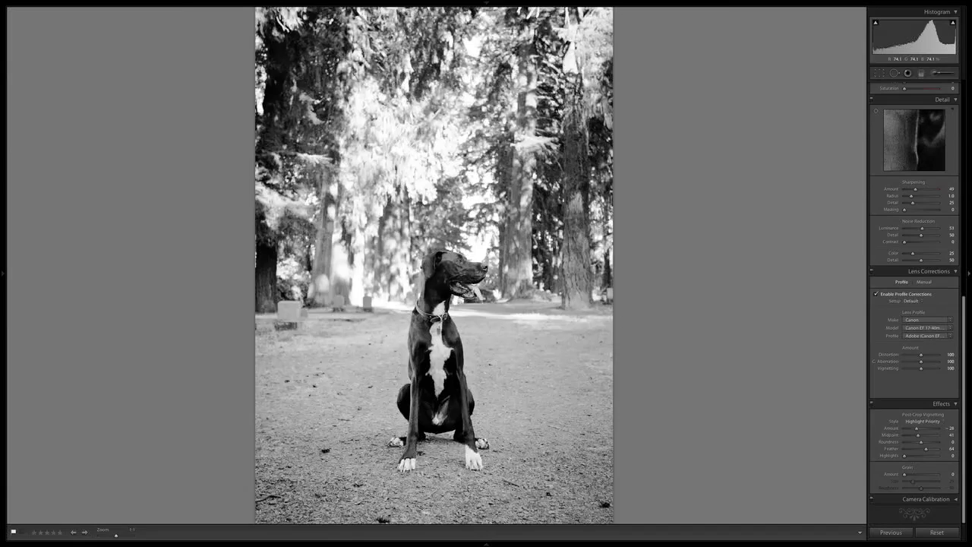
click(479, 297)
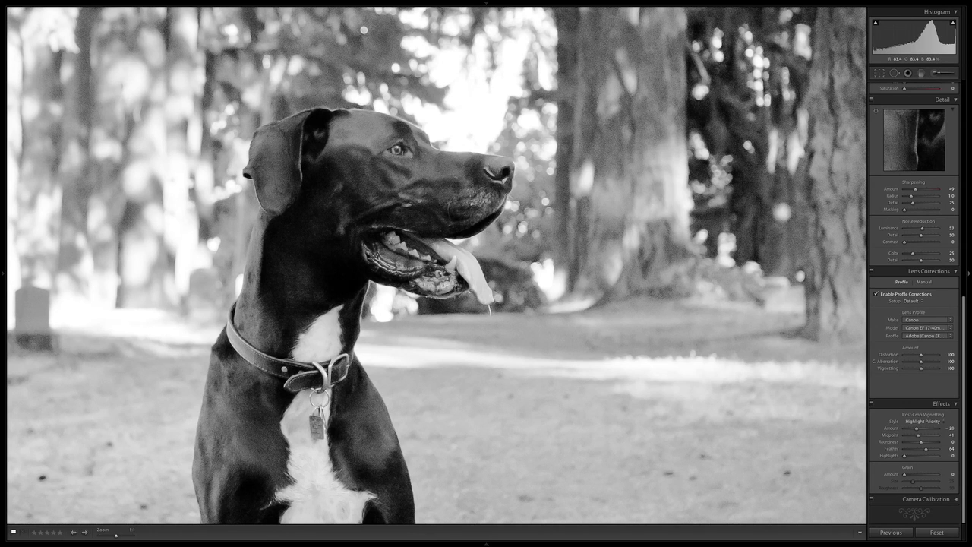
key(z)
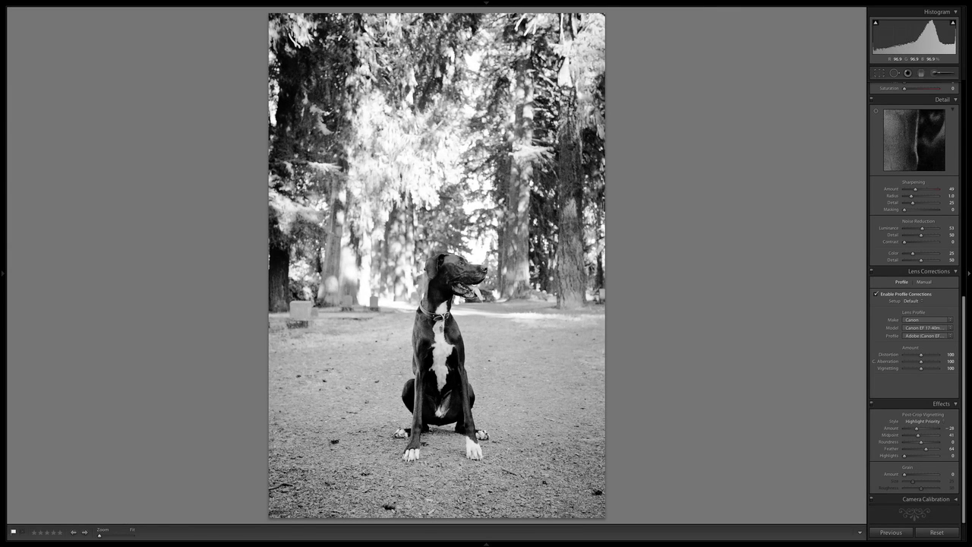